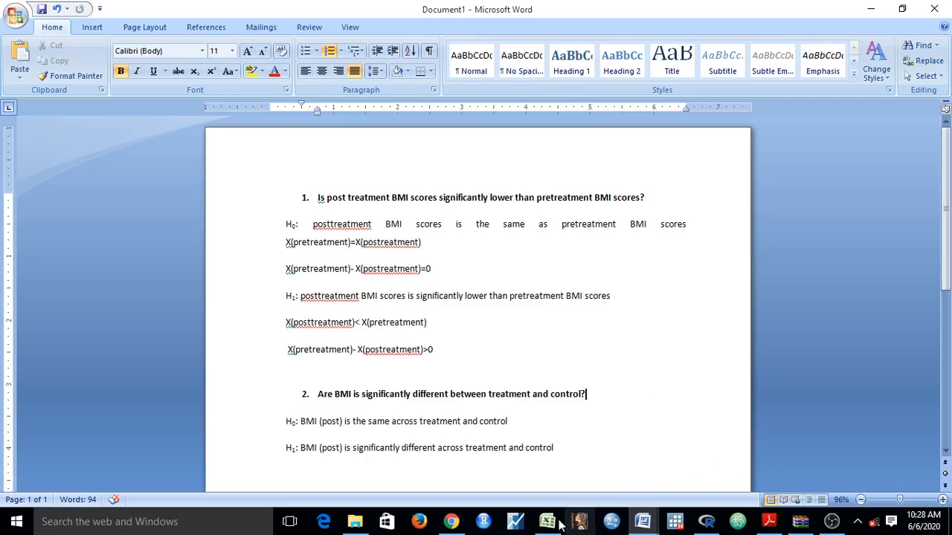
# Switch to the Book1 workbook in Excel and examine the ID, MALE, RACE, TREAT, BMIpre and BMIpost columns on Sheet1.
pyautogui.click(547, 521)
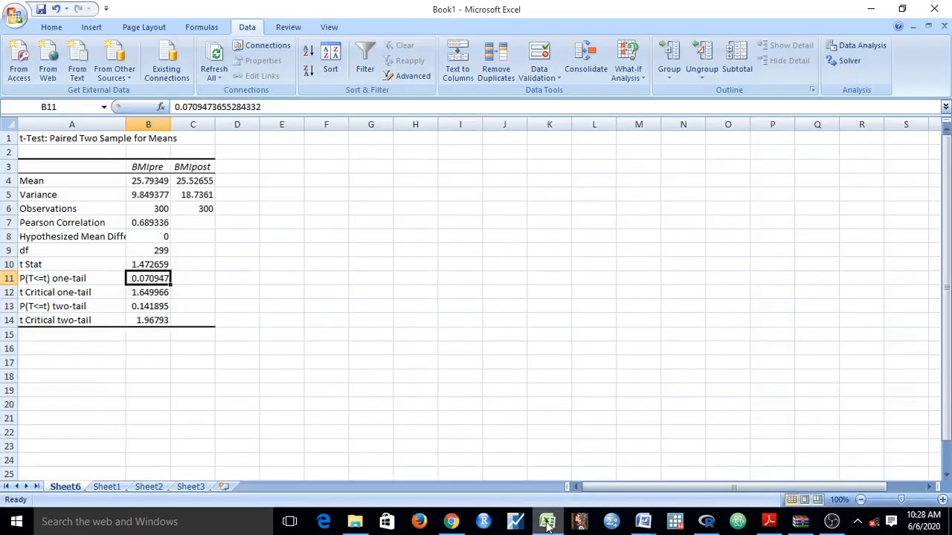
pyautogui.click(106, 487)
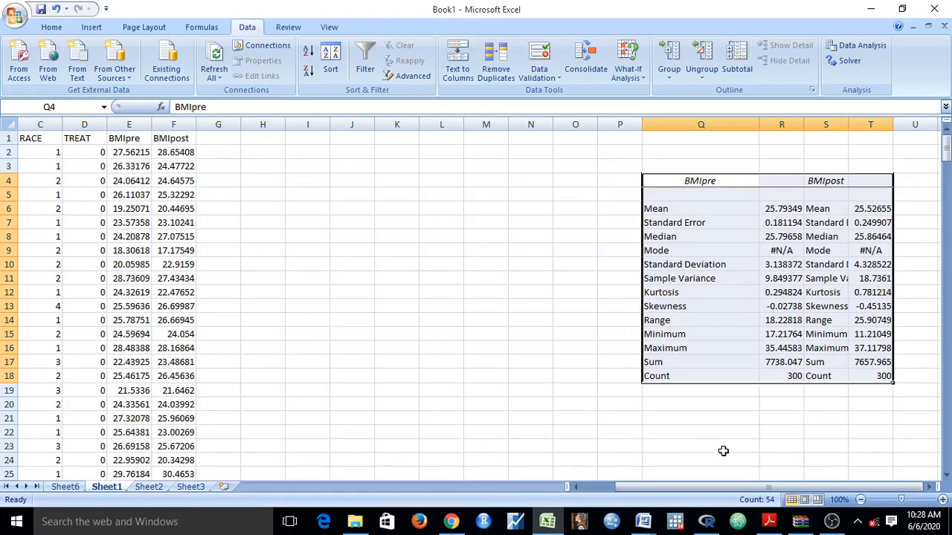
pyautogui.click(577, 486)
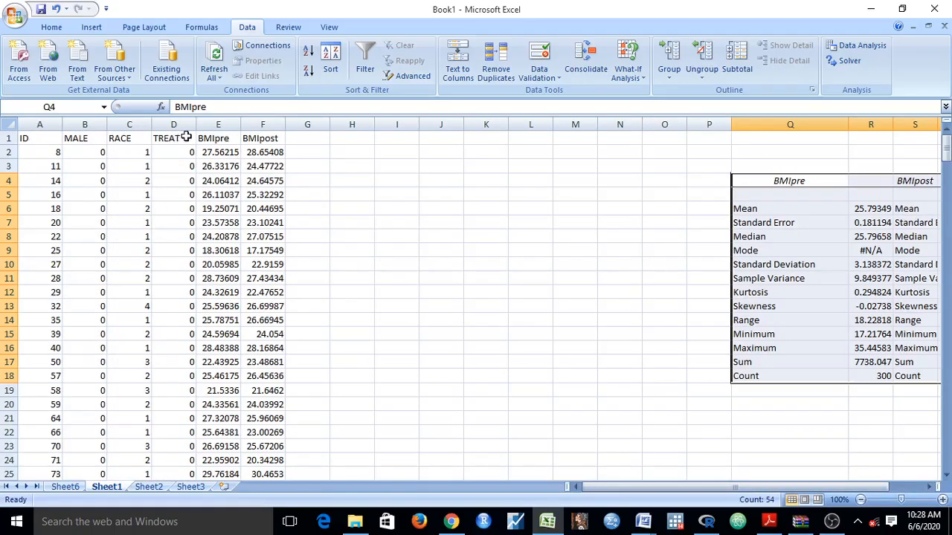
pyautogui.doubleClick(59, 139)
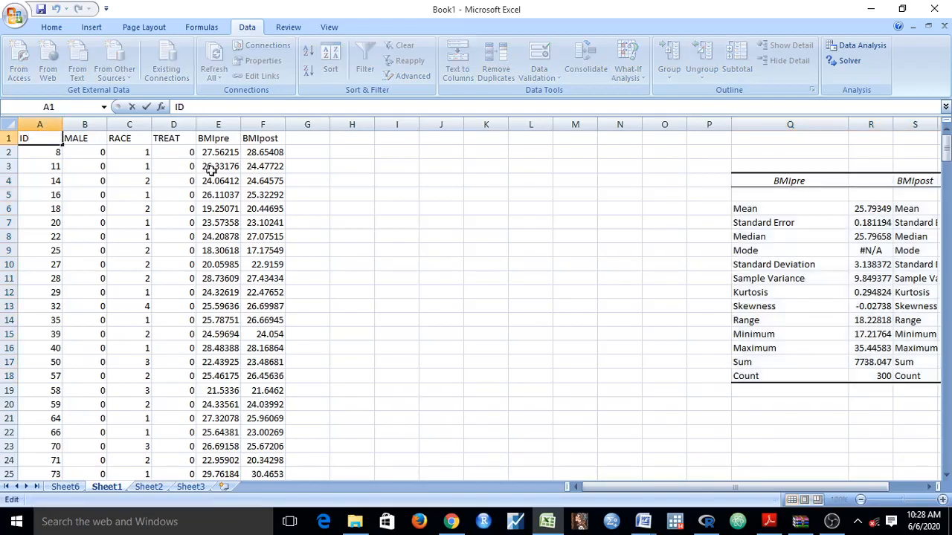
pyautogui.click(111, 195)
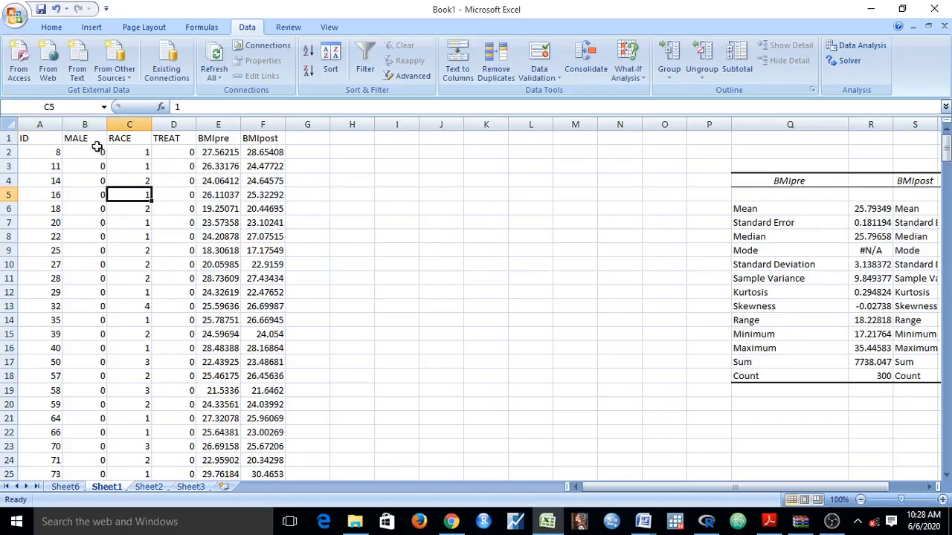
pyautogui.click(79, 139)
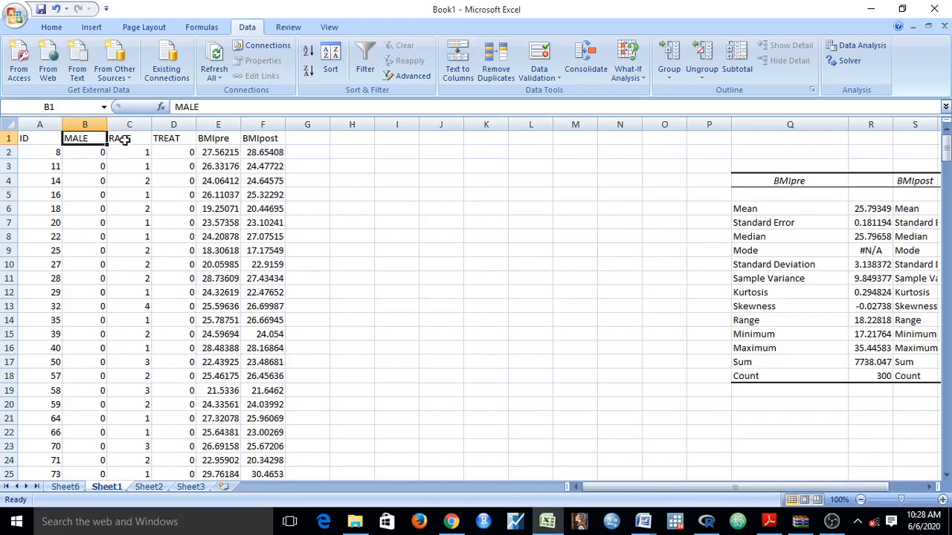
pyautogui.click(124, 139)
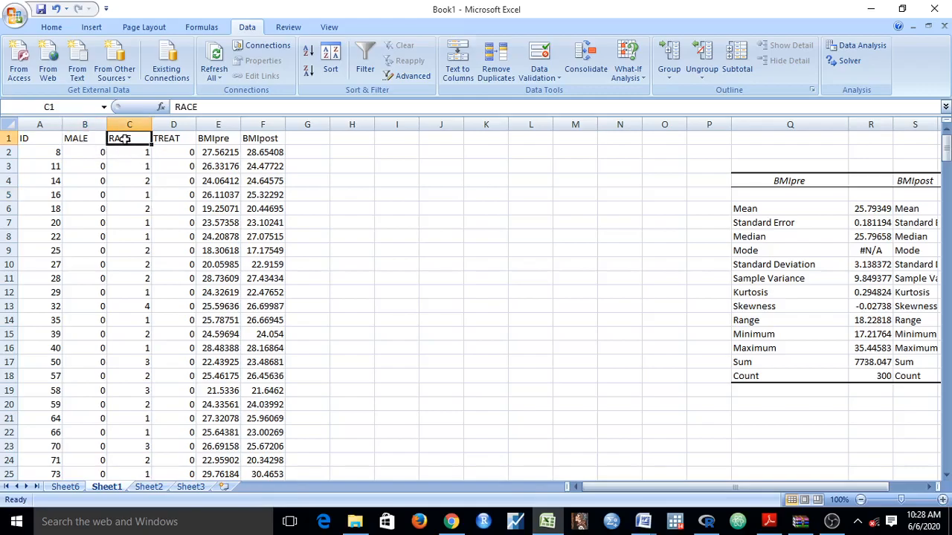
pyautogui.click(182, 141)
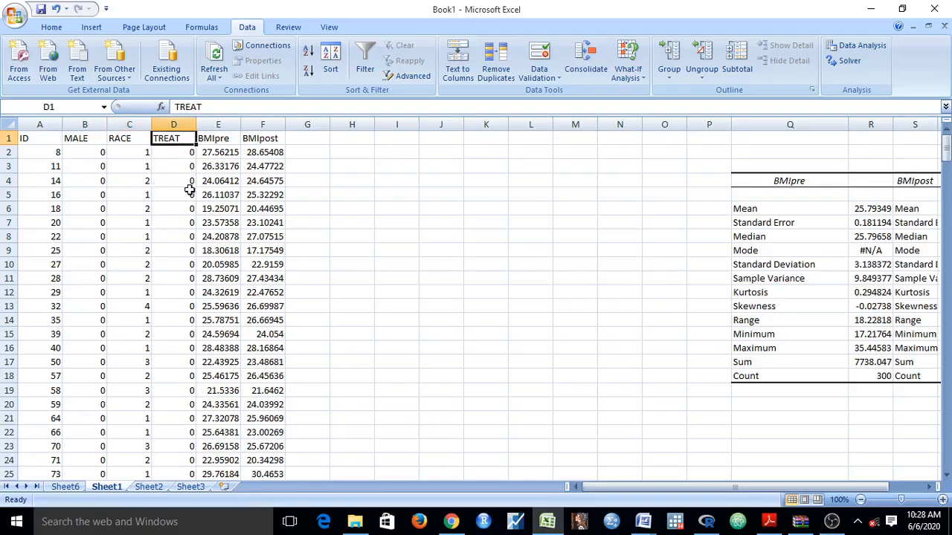
pyautogui.click(215, 135)
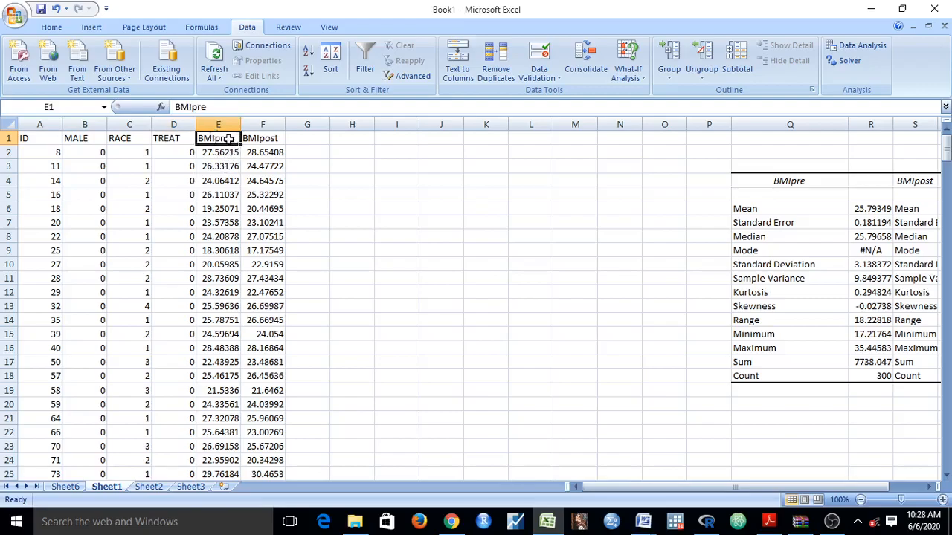
pyautogui.click(262, 138)
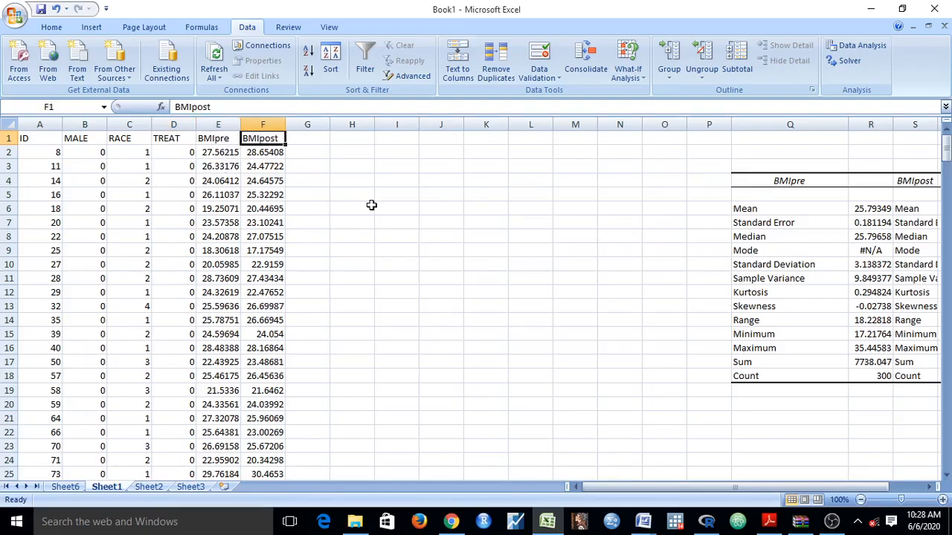
# Switch to Document1 in Word and read through the three BMI research questions and their hypotheses.
pyautogui.moveTo(644, 523)
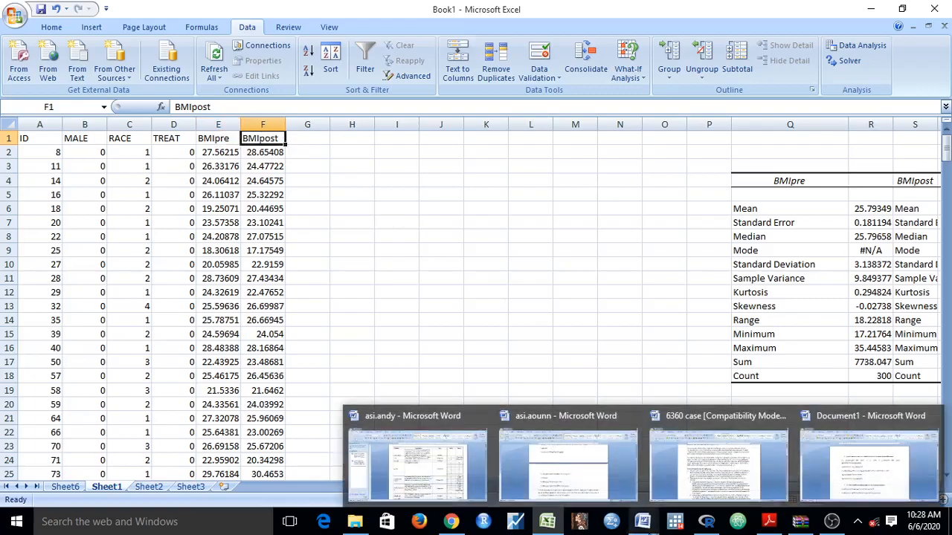
pyautogui.click(915, 461)
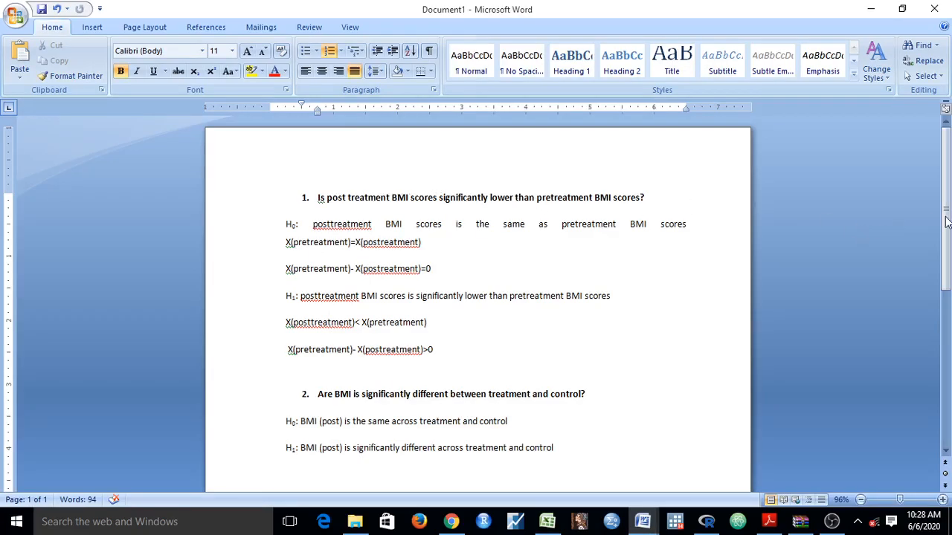
pyautogui.moveTo(949, 223); pyautogui.dragTo(949, 275)
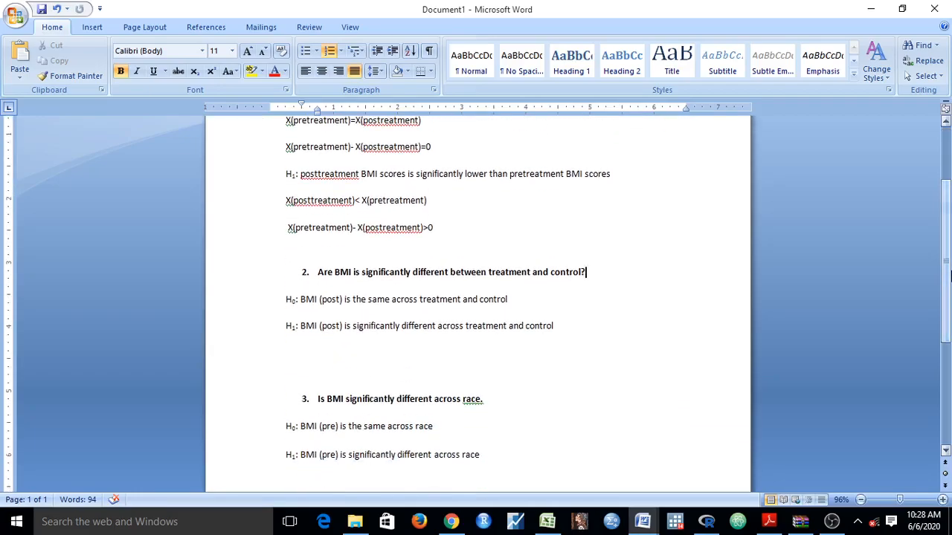
pyautogui.moveTo(950, 276); pyautogui.dragTo(949, 319)
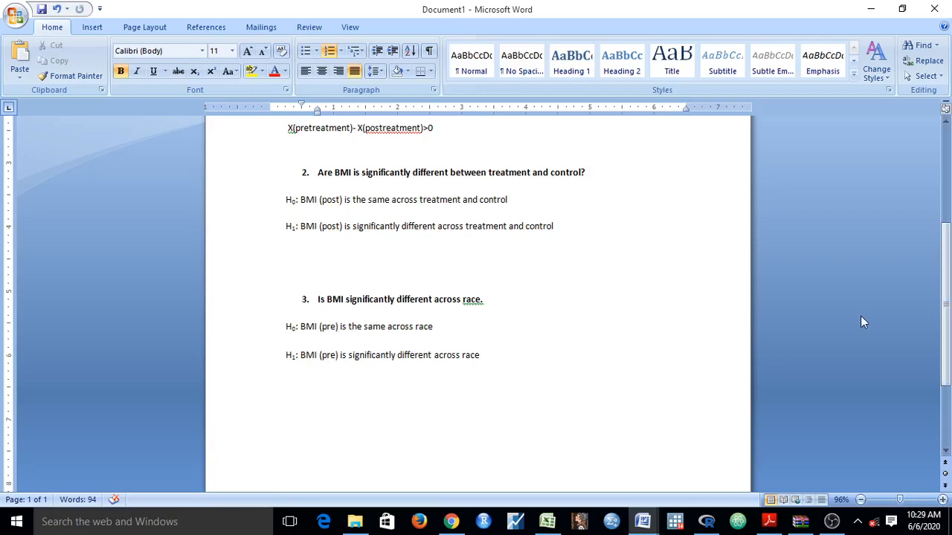
pyautogui.moveTo(949, 282); pyautogui.dragTo(950, 186)
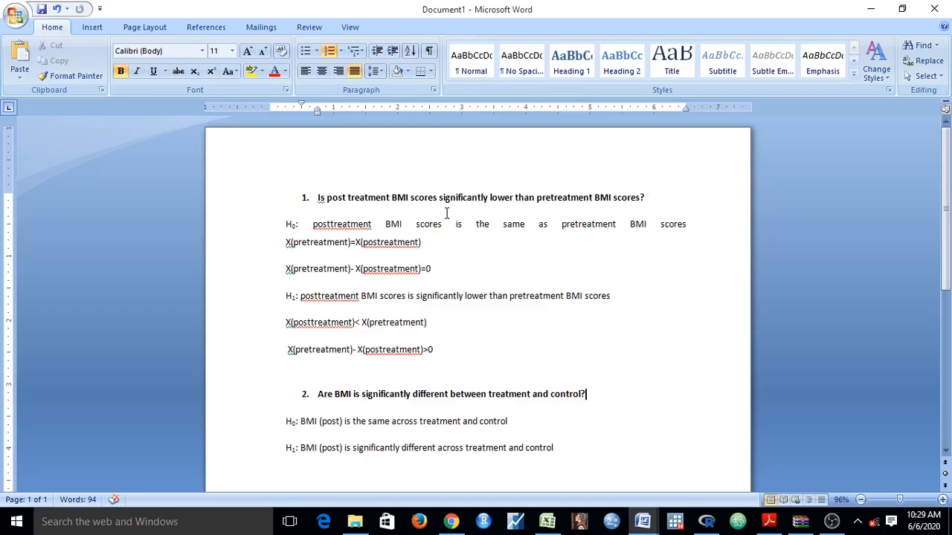
# Hyphenate "posttreatment" as "post-treatment" in the H0 and H1 sentences of research question 1.
pyautogui.click(332, 224)
pyautogui.write('-')
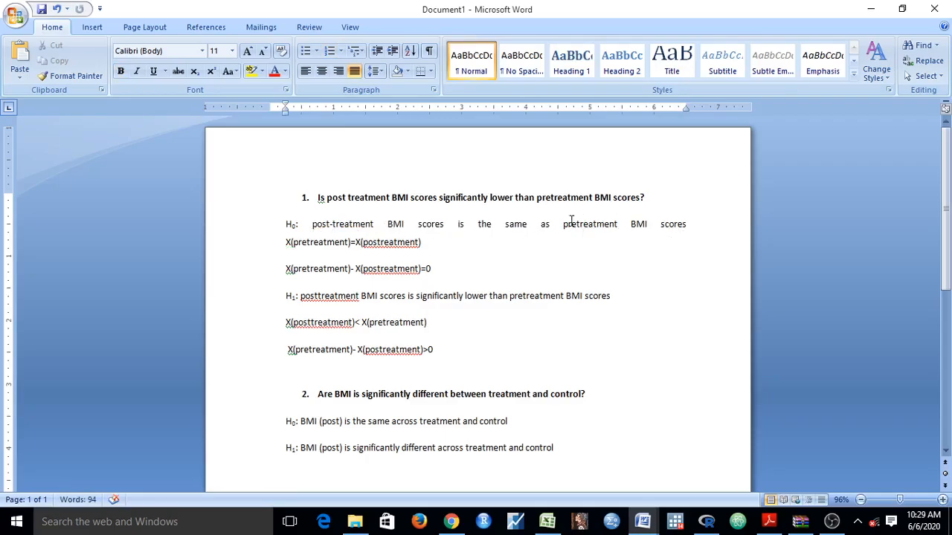
pyautogui.click(317, 297)
pyautogui.write('-')
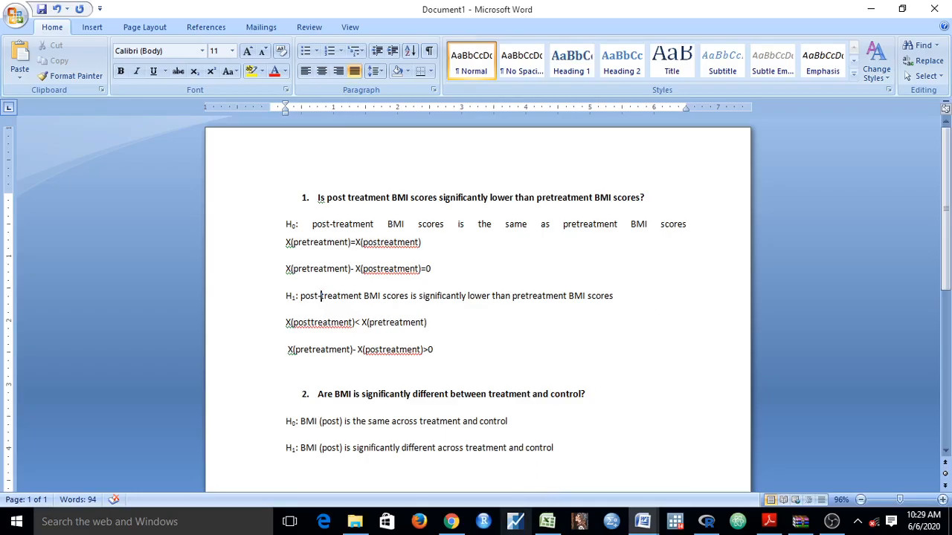
# Switch back to the Excel workbook and delete the descriptive statistics block in Q3:U21 of Sheet1, shifting cells left.
pyautogui.click(547, 523)
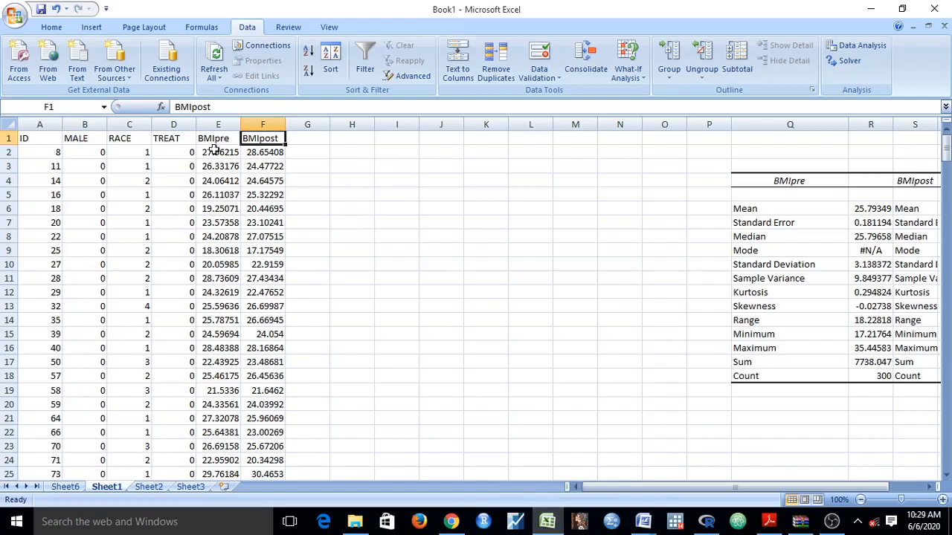
pyautogui.moveTo(735, 167); pyautogui.dragTo(894, 414)
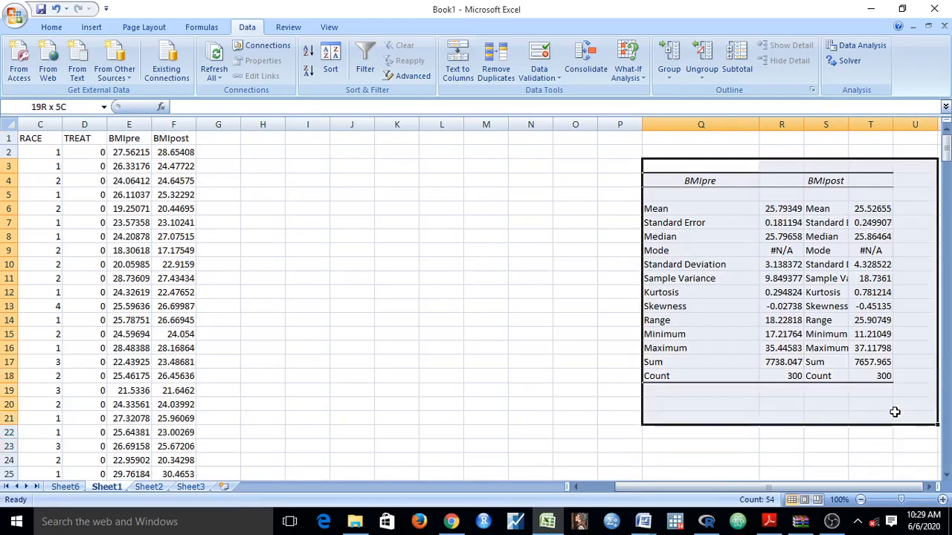
pyautogui.rightClick(792, 308)
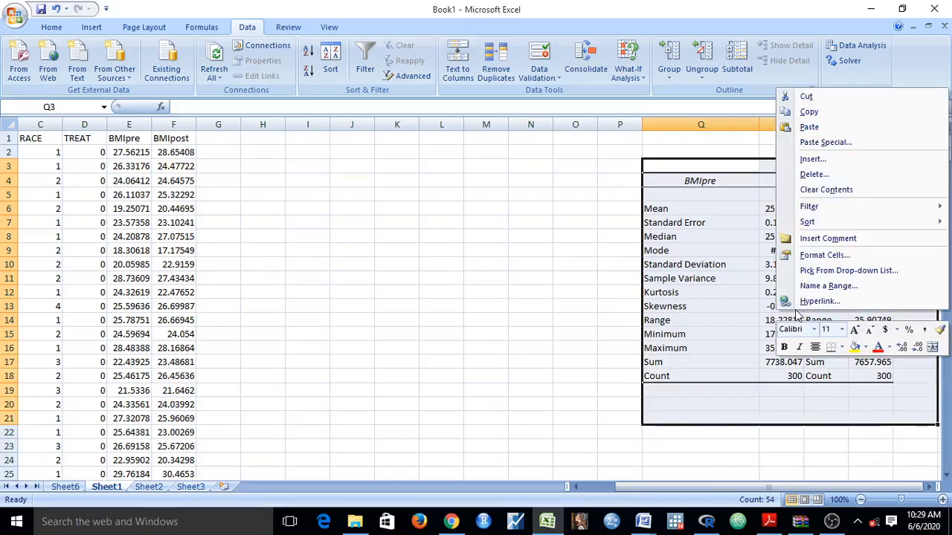
pyautogui.click(814, 174)
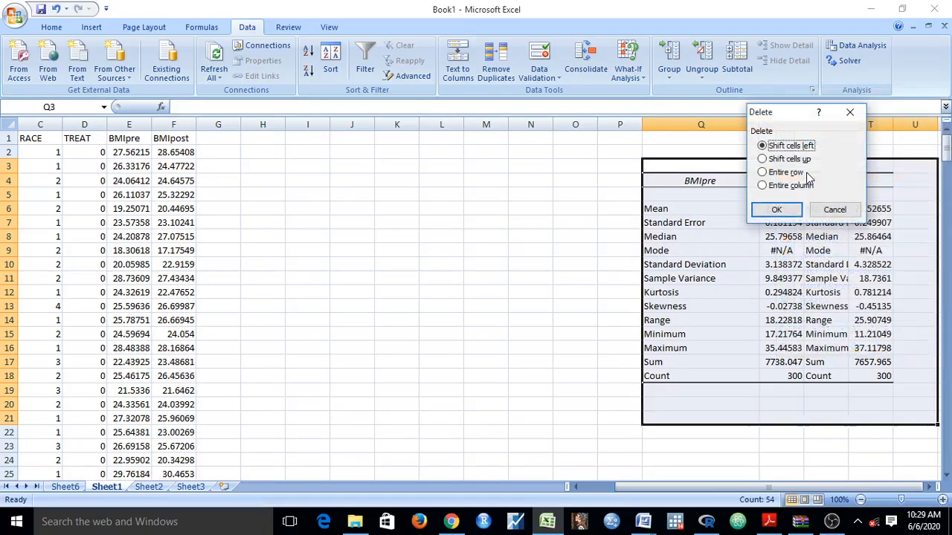
pyautogui.click(777, 209)
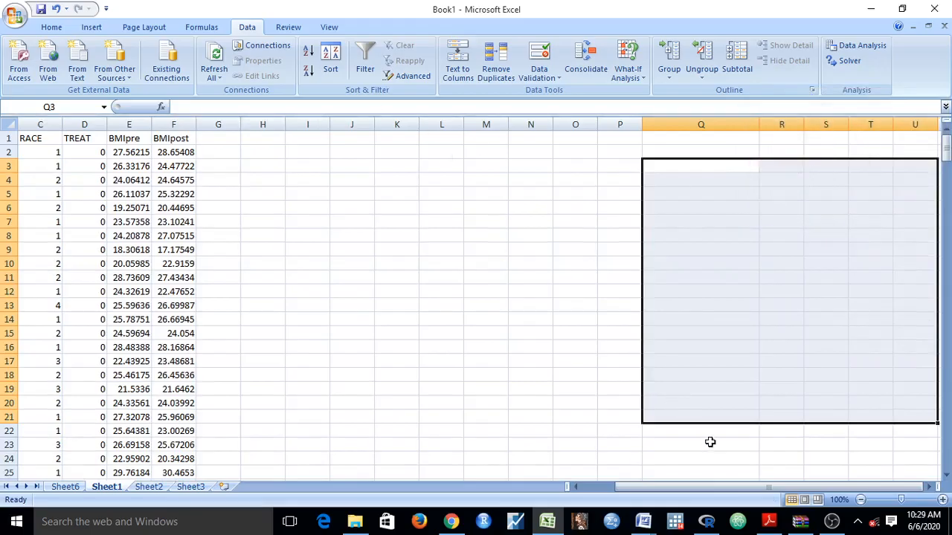
# Examine the first participant's ID and paired BMIpre and BMIpost values in row 2 of the data.
pyautogui.moveTo(674, 487); pyautogui.dragTo(577, 488)
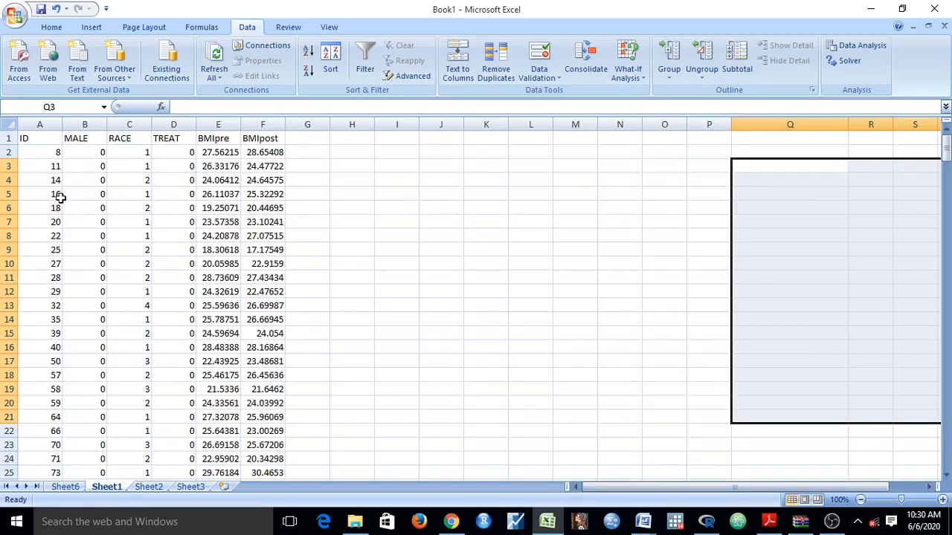
pyautogui.click(34, 152)
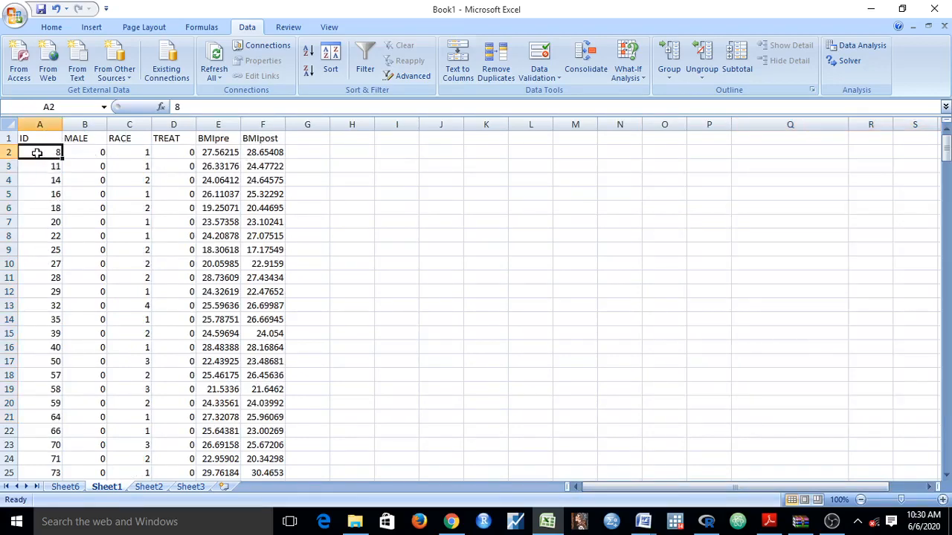
pyautogui.click(221, 152)
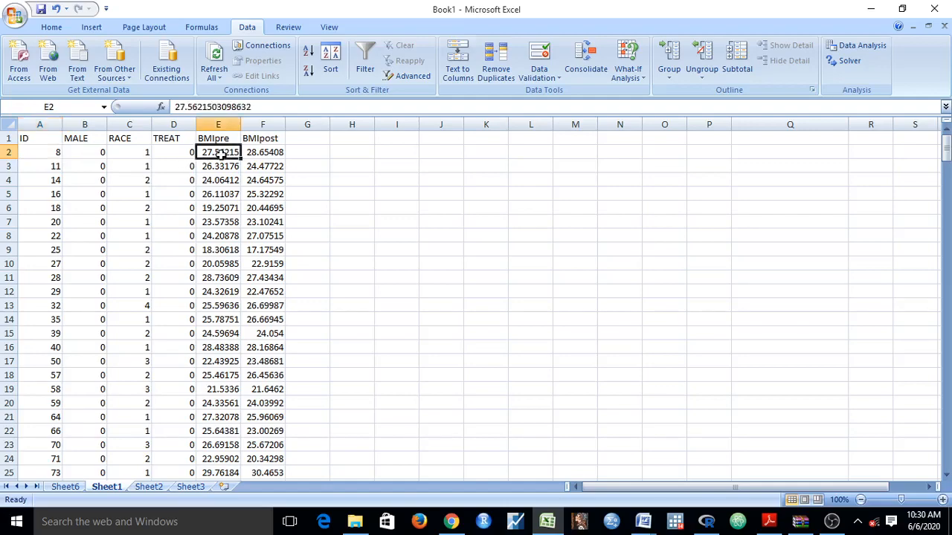
pyautogui.click(252, 153)
pyautogui.click(207, 151)
pyautogui.click(326, 179)
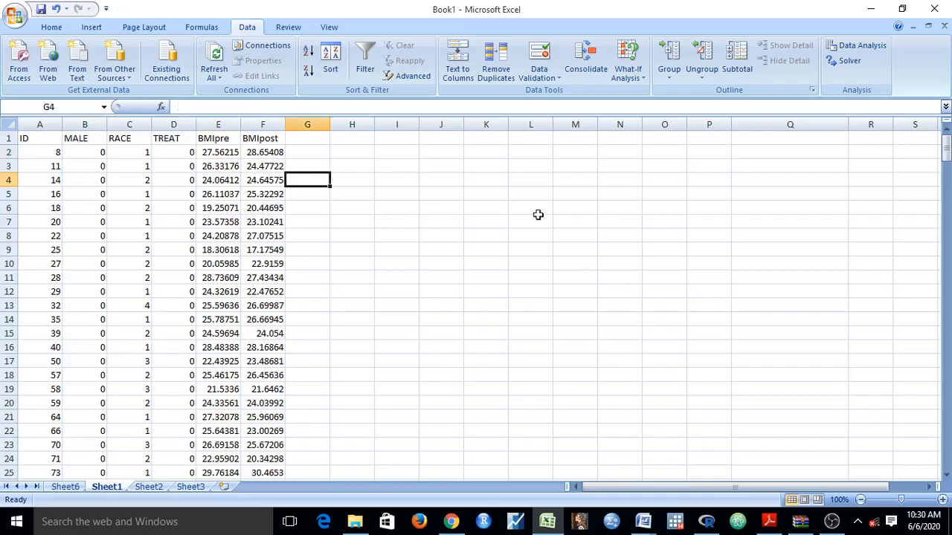
pyautogui.click(606, 246)
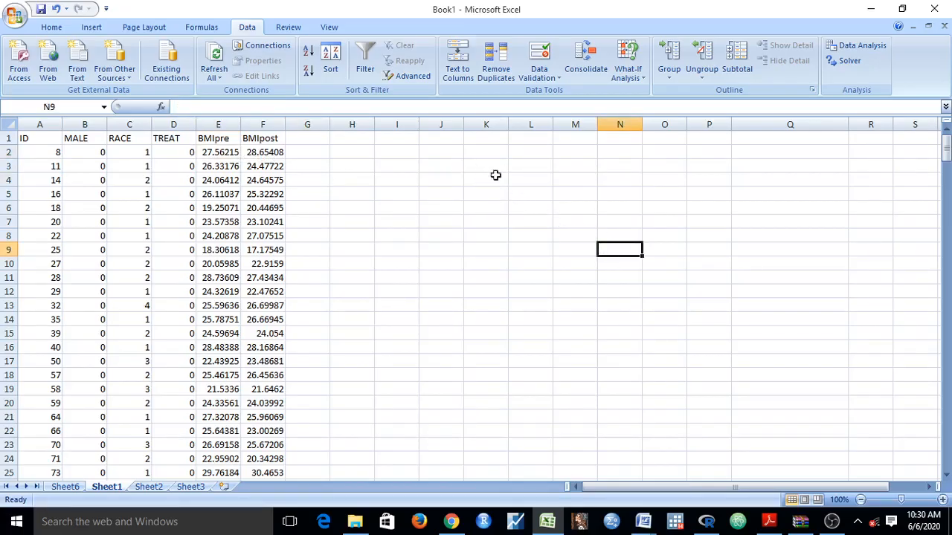
pyautogui.click(521, 178)
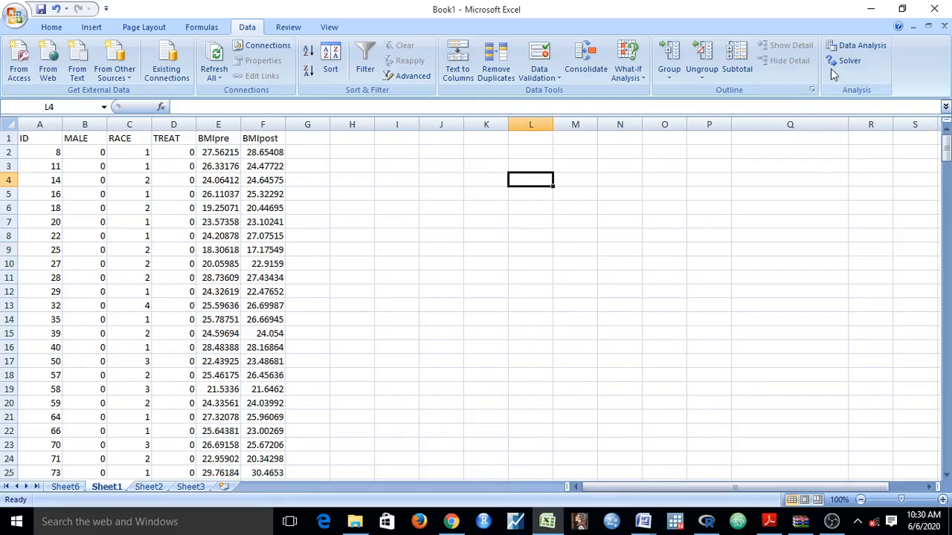
# Show where the Data Analysis tool list is found and close it without running an analysis.
pyautogui.click(856, 50)
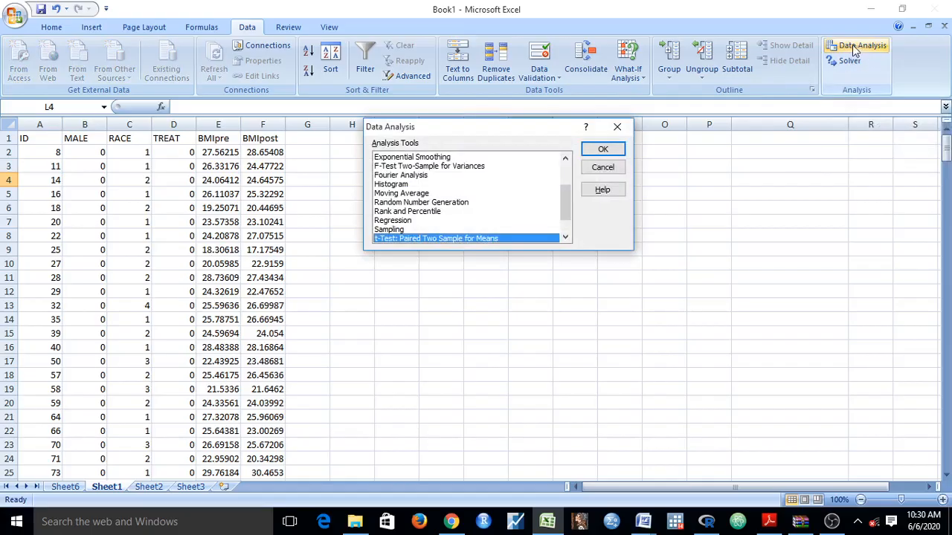
pyautogui.click(618, 127)
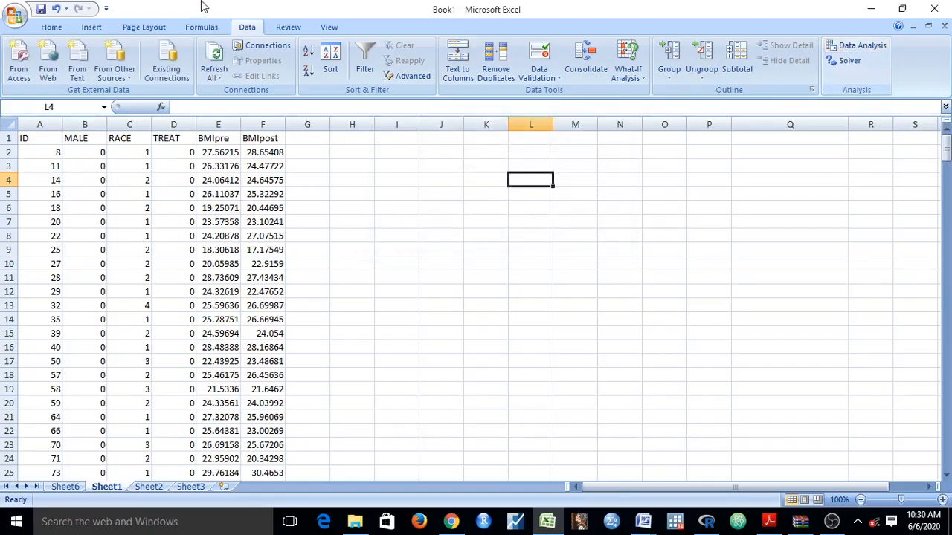
pyautogui.click(50, 30)
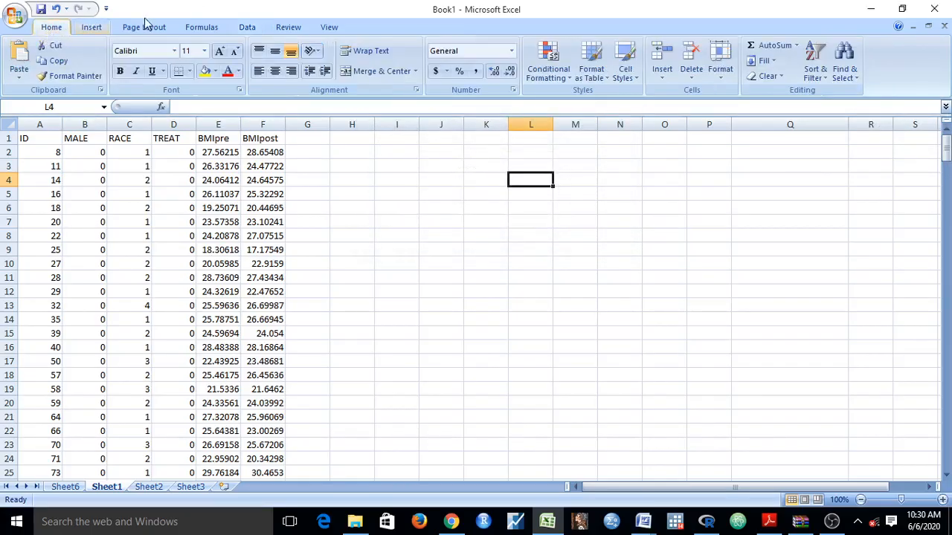
pyautogui.click(245, 27)
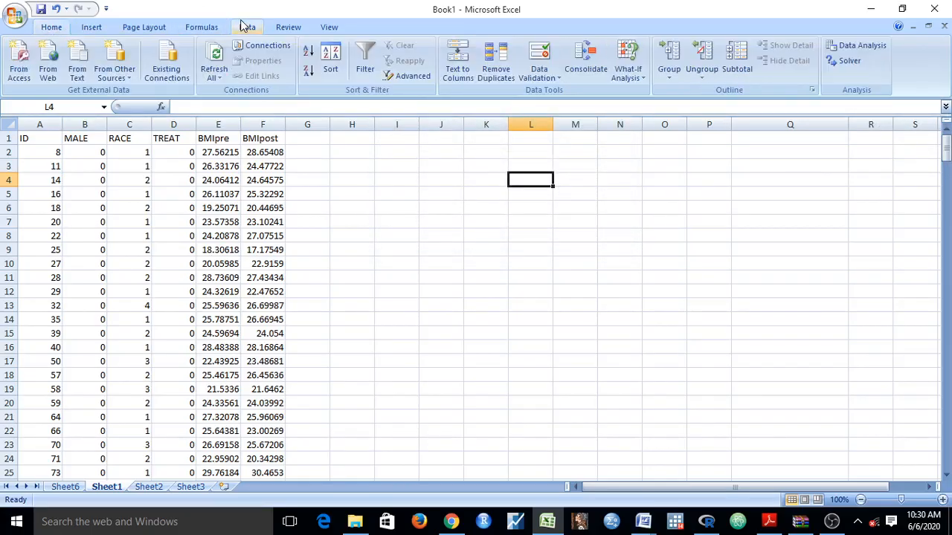
pyautogui.click(856, 46)
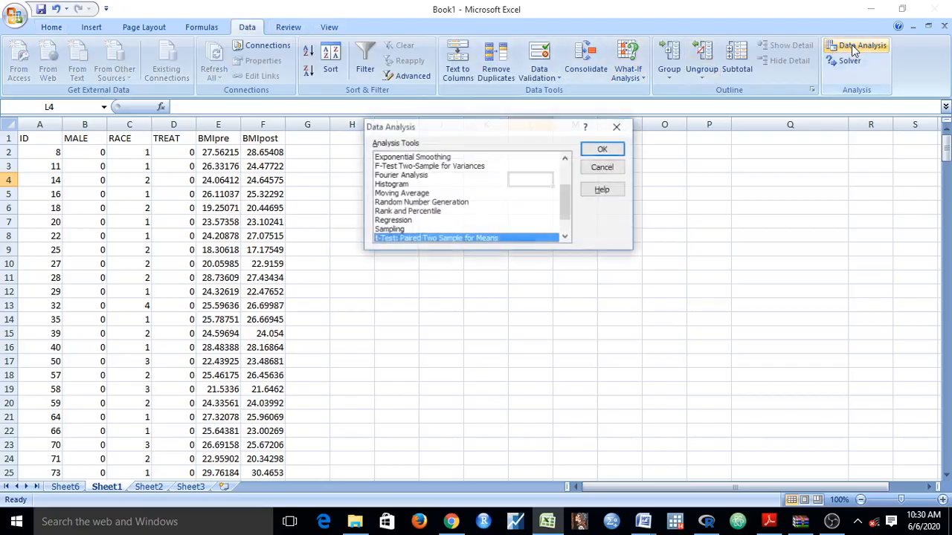
pyautogui.click(617, 128)
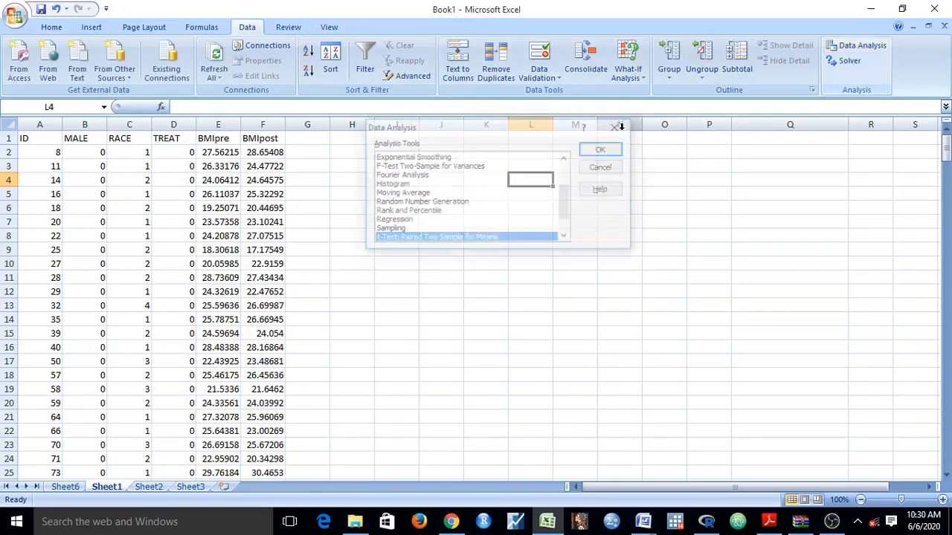
# Open the Excel add-ins manager from the program options and confirm the Analysis ToolPak as an enabled add-in.
pyautogui.click(13, 15)
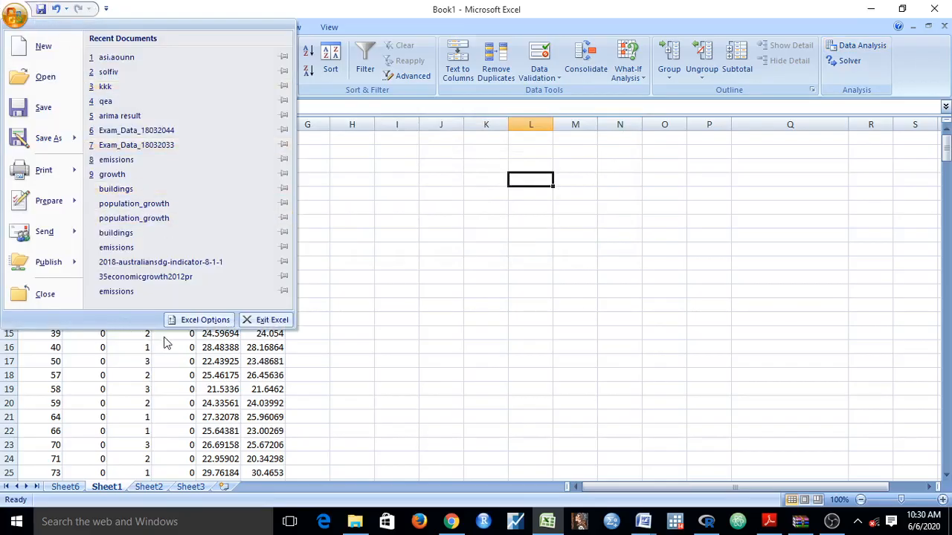
pyautogui.click(194, 322)
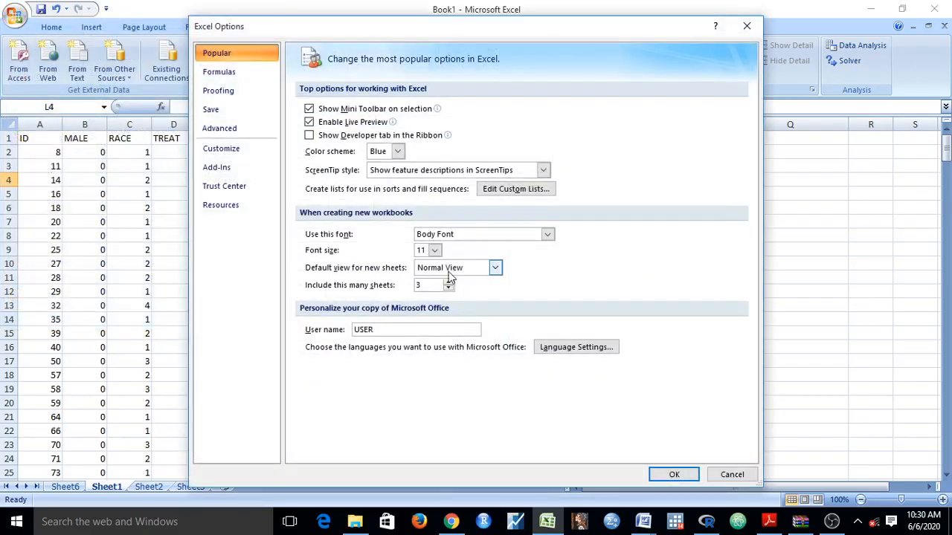
pyautogui.click(211, 169)
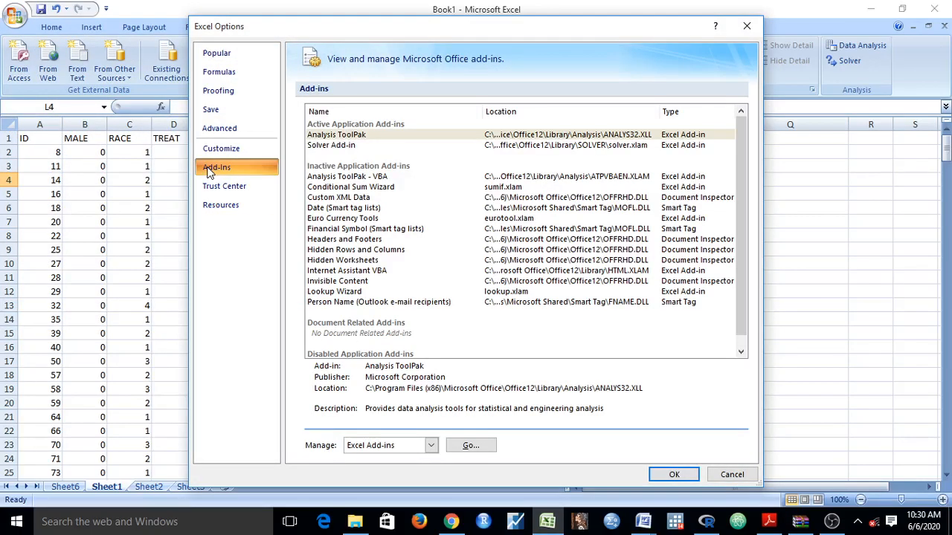
pyautogui.click(470, 447)
pyautogui.click(411, 97)
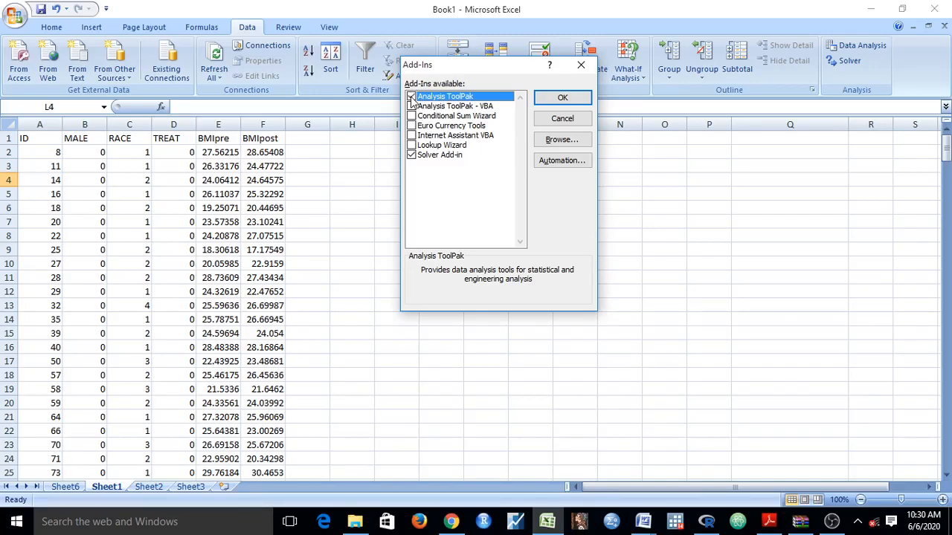
pyautogui.click(559, 100)
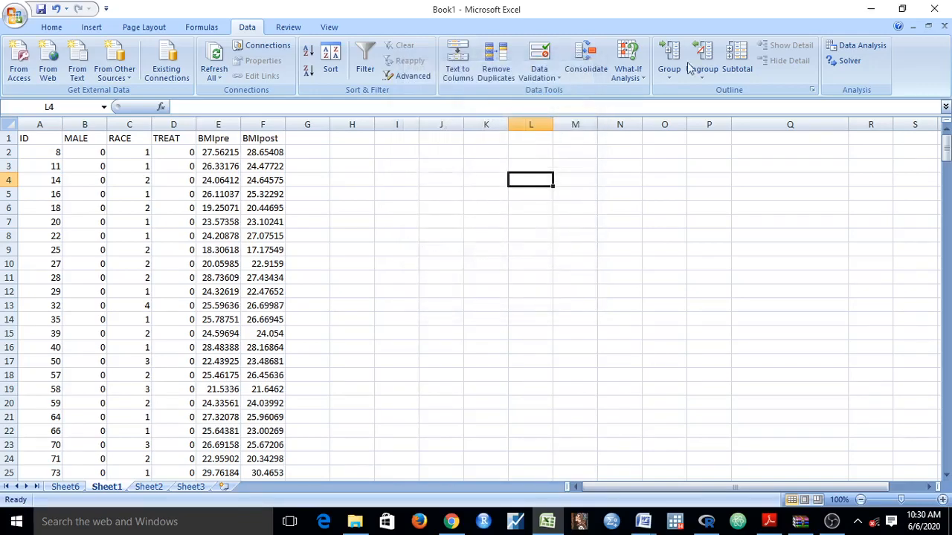
# Start a Descriptive Statistics analysis on the BMIpre and BMIpost columns, input range E1:F301, with labels in the first row.
pyautogui.click(861, 45)
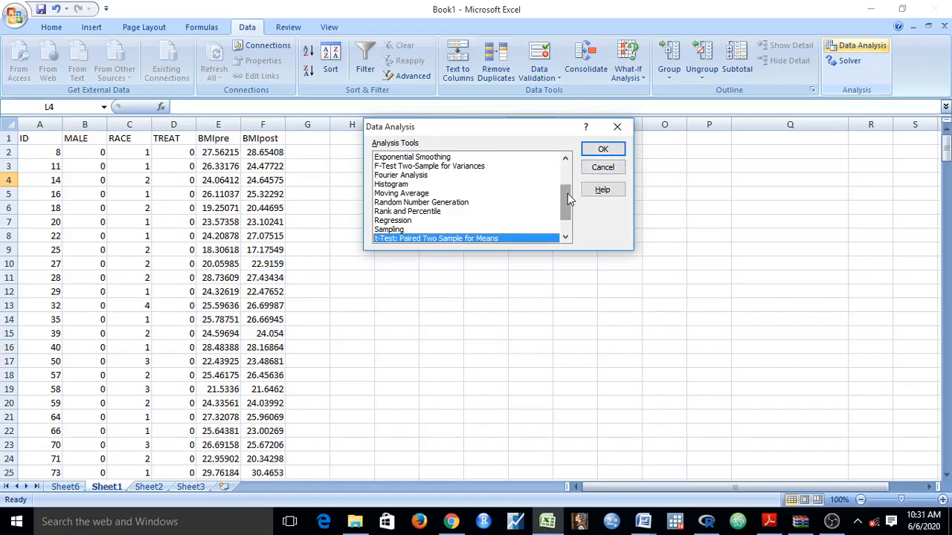
pyautogui.moveTo(566, 201); pyautogui.dragTo(567, 171)
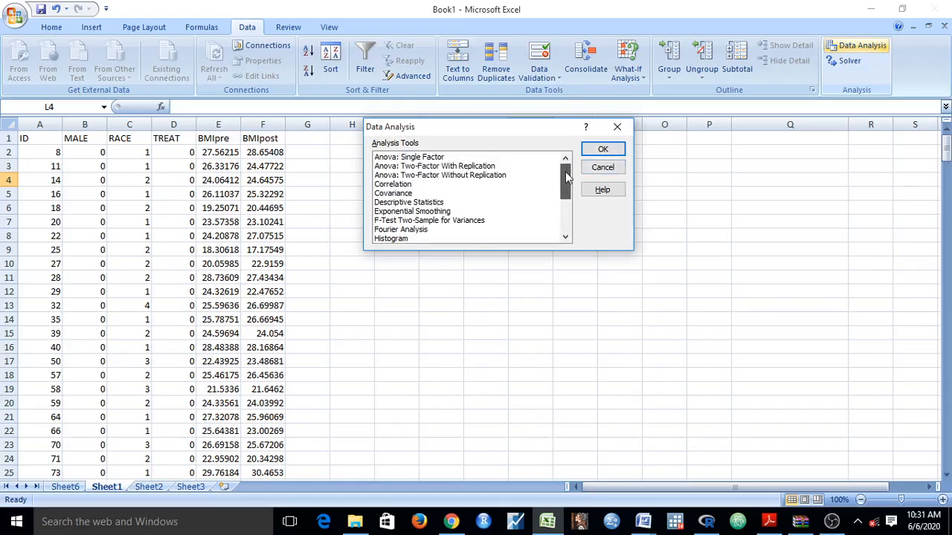
pyautogui.doubleClick(402, 205)
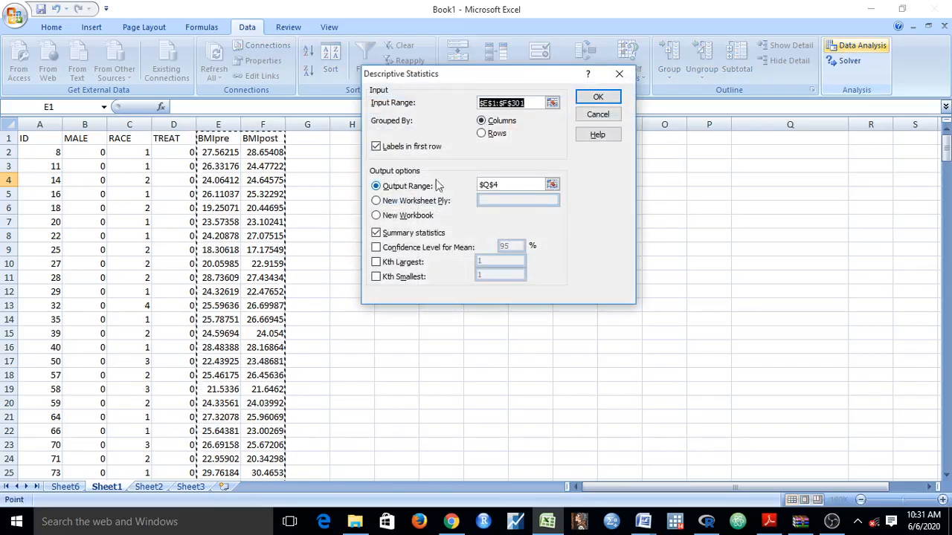
pyautogui.moveTo(218, 139); pyautogui.dragTo(254, 453)
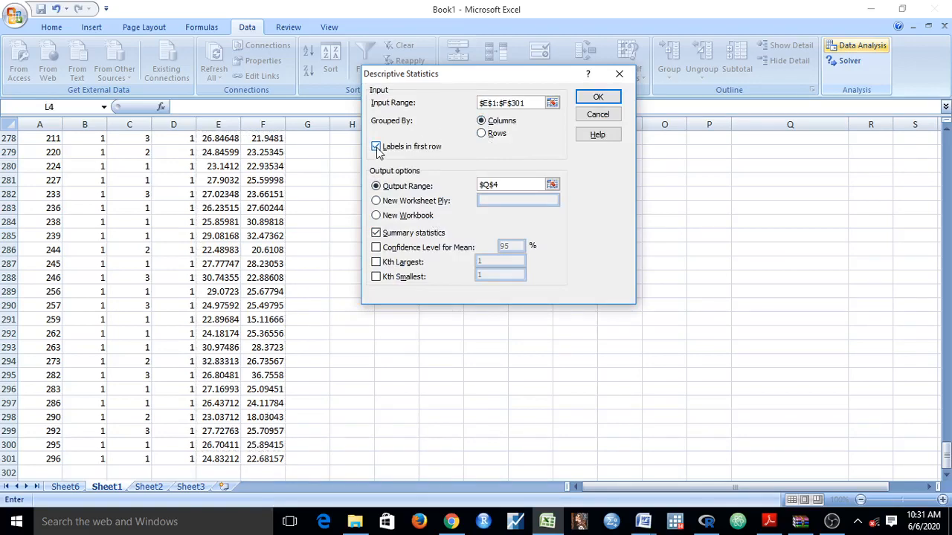
pyautogui.click(376, 148)
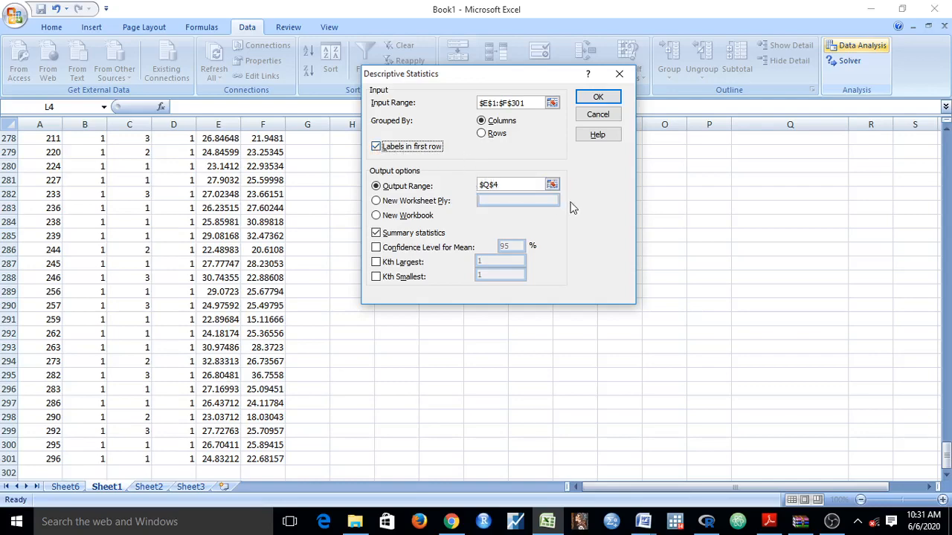
# Send the descriptive statistics output to cell Q4 of the same sheet and run the analysis with summary statistics.
pyautogui.click(427, 187)
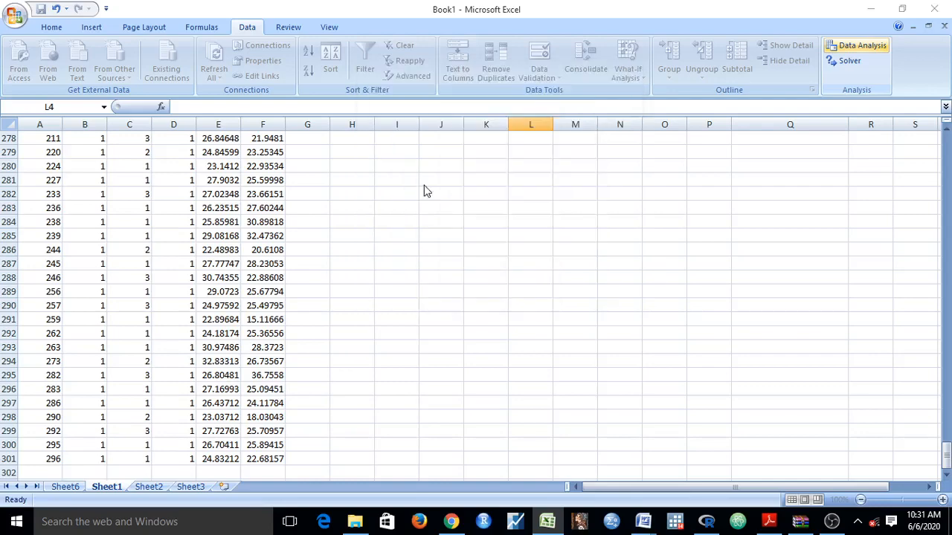
pyautogui.click(509, 186)
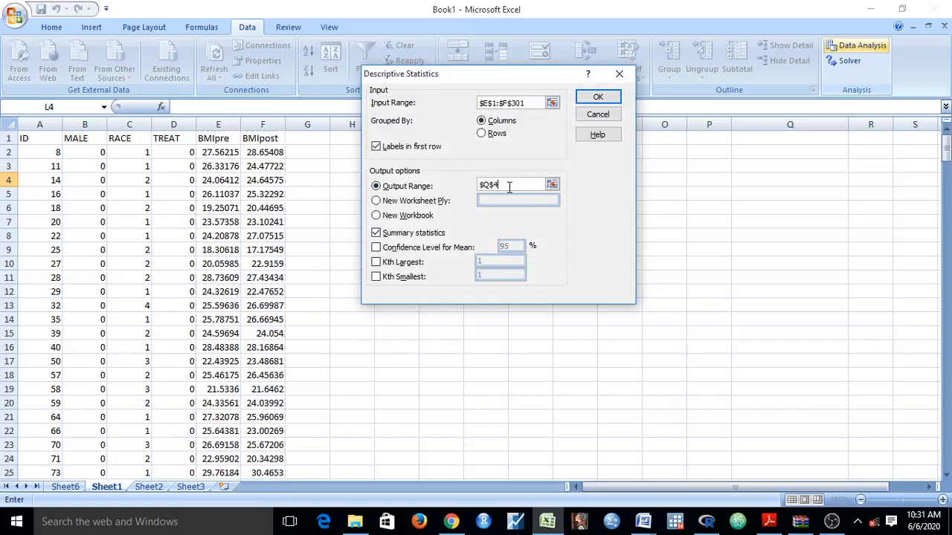
pyautogui.click(792, 176)
pyautogui.press('BackSpace')
pyautogui.press('BackSpace')
pyautogui.click(376, 201)
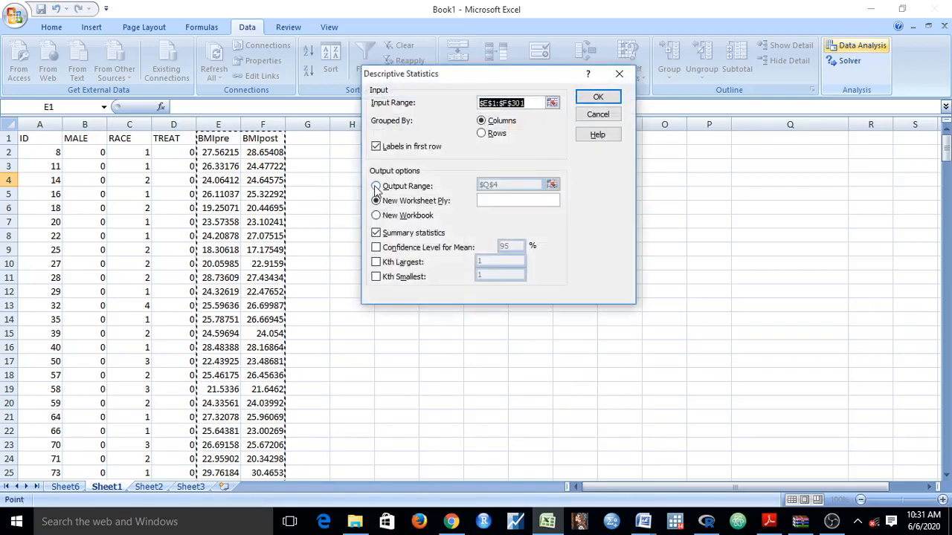
pyautogui.click(376, 186)
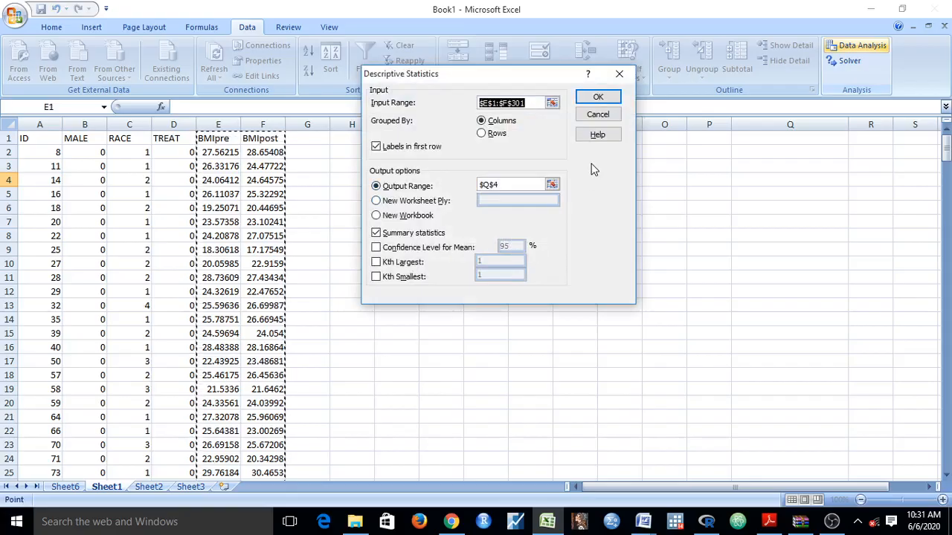
pyautogui.click(601, 98)
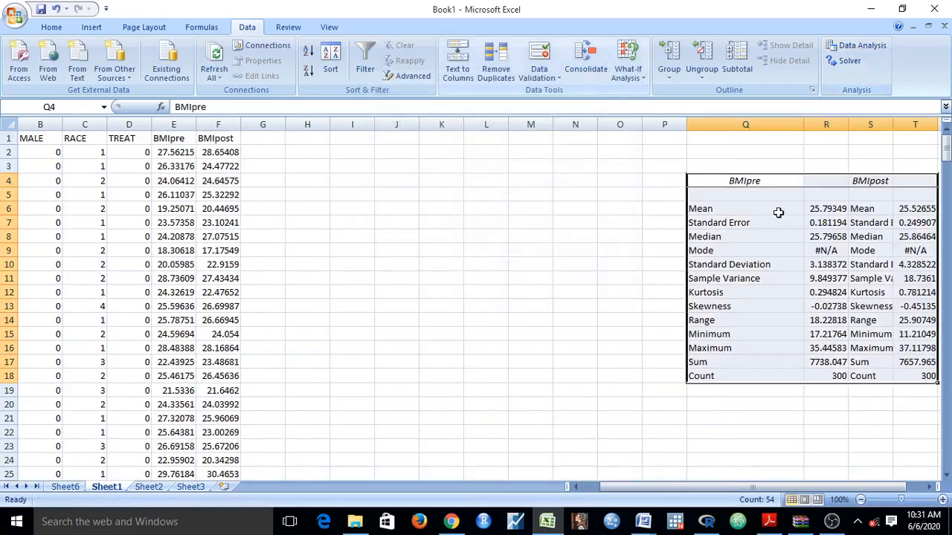
# Examine the BMIpre and BMIpost columns of the descriptive statistics table, comparing their means.
pyautogui.moveTo(656, 488); pyautogui.dragTo(672, 488)
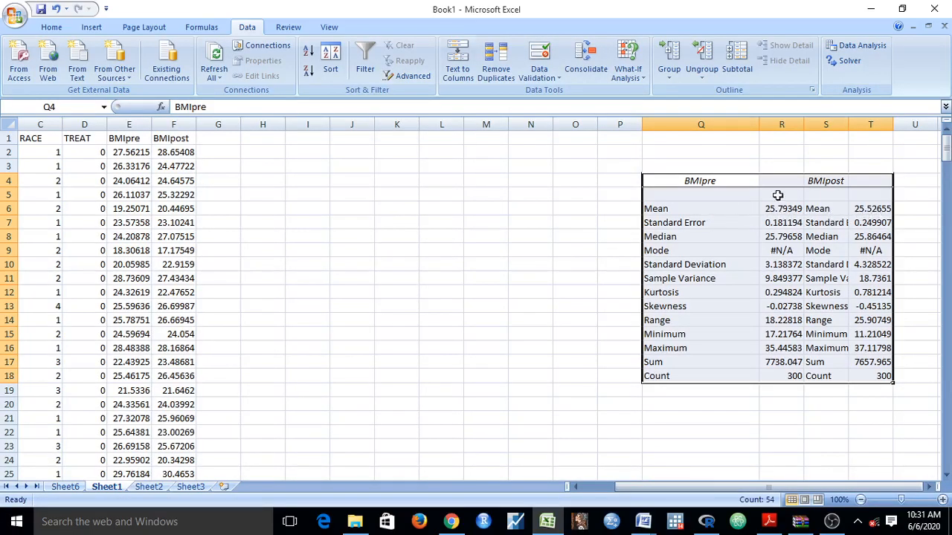
pyautogui.click(721, 183)
pyautogui.click(869, 214)
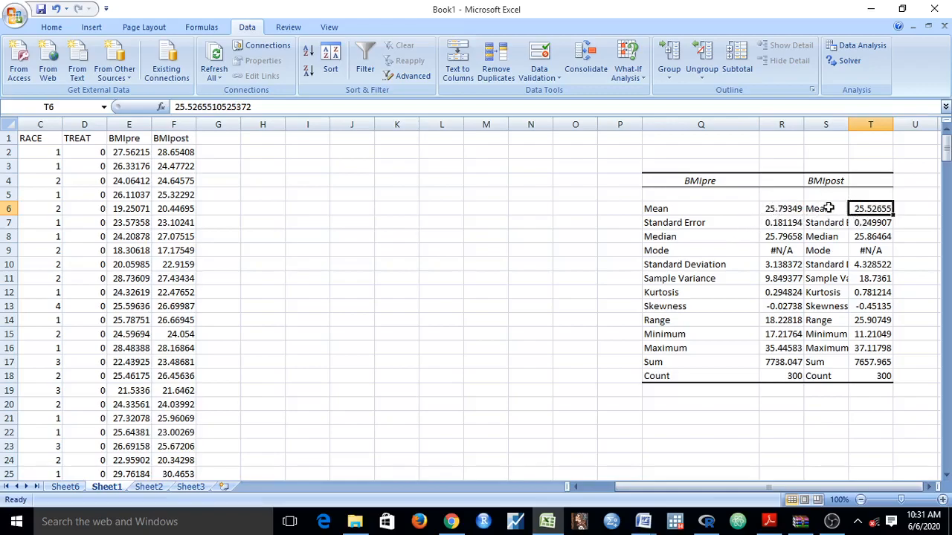
pyautogui.click(700, 180)
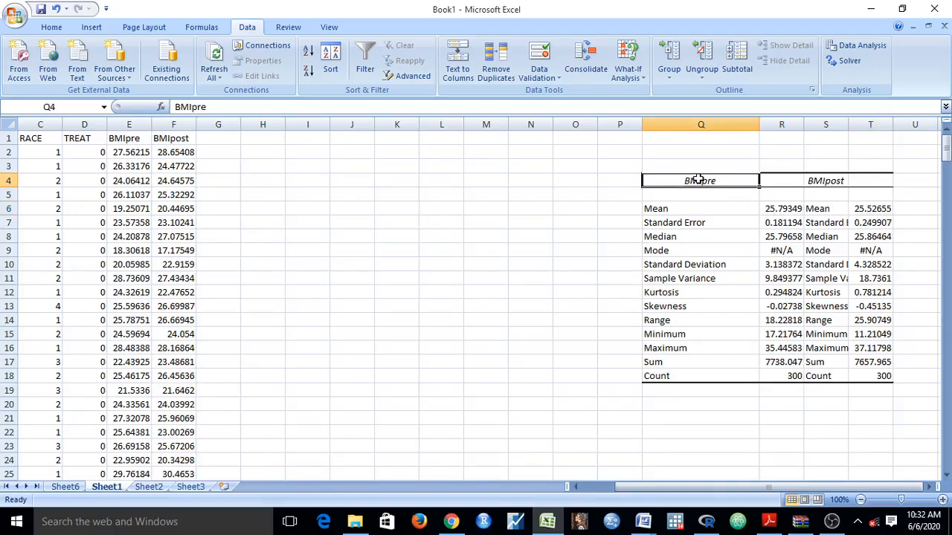
pyautogui.click(835, 184)
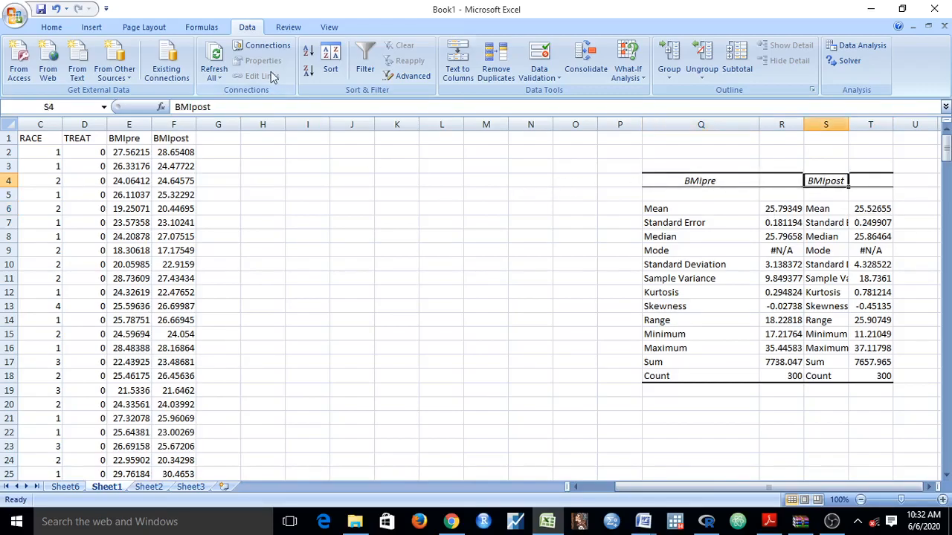
# Start a t-Test: Paired Two Sample for Means and set the Variable 1 Range to the BMIpre data, E1:E301.
pyautogui.click(863, 46)
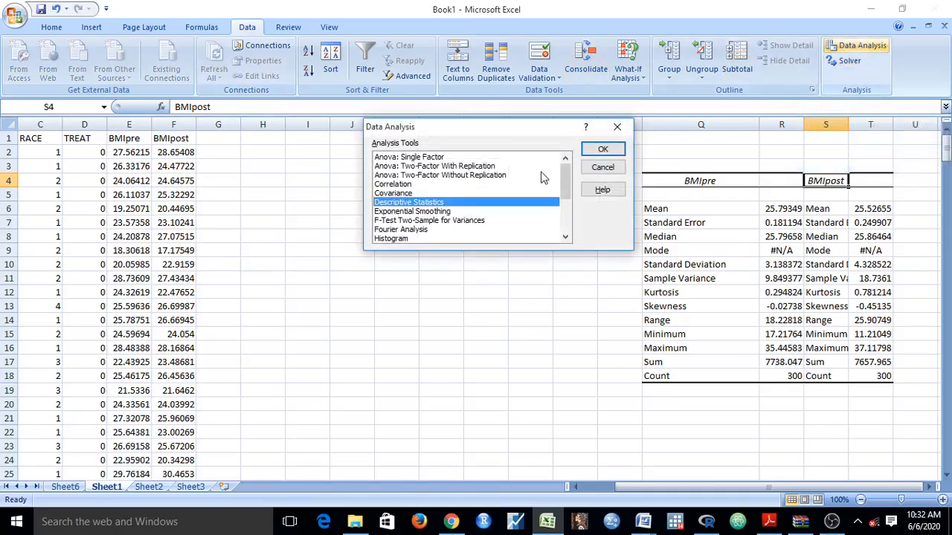
pyautogui.moveTo(567, 192); pyautogui.dragTo(566, 226)
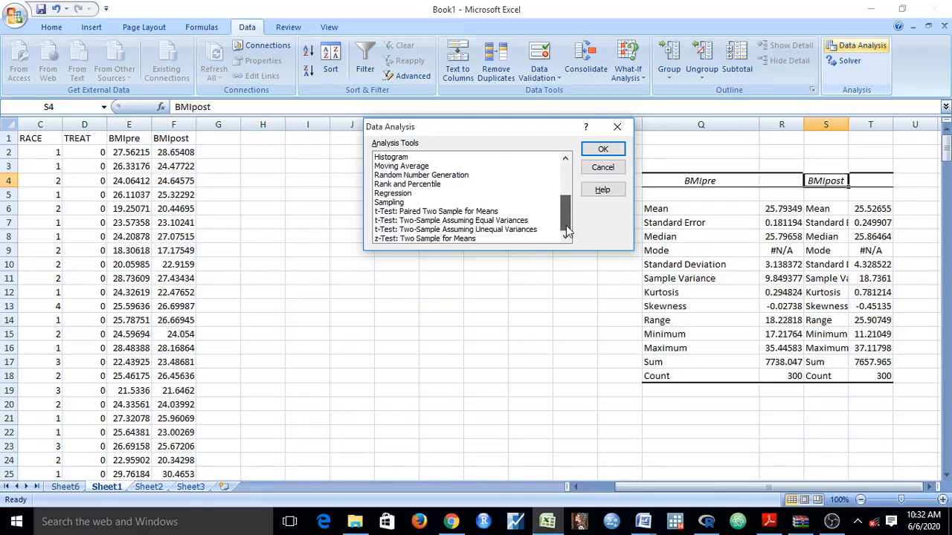
pyautogui.click(435, 212)
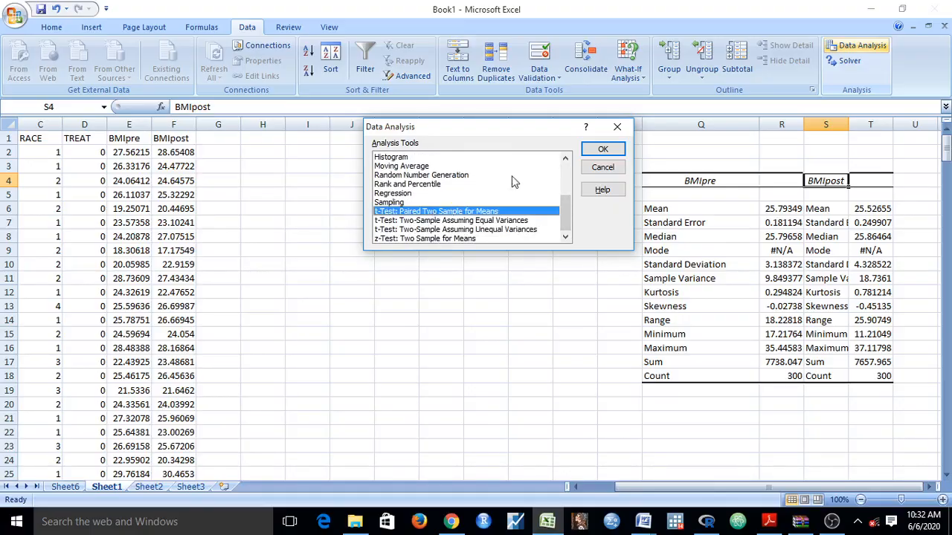
pyautogui.doubleClick(452, 212)
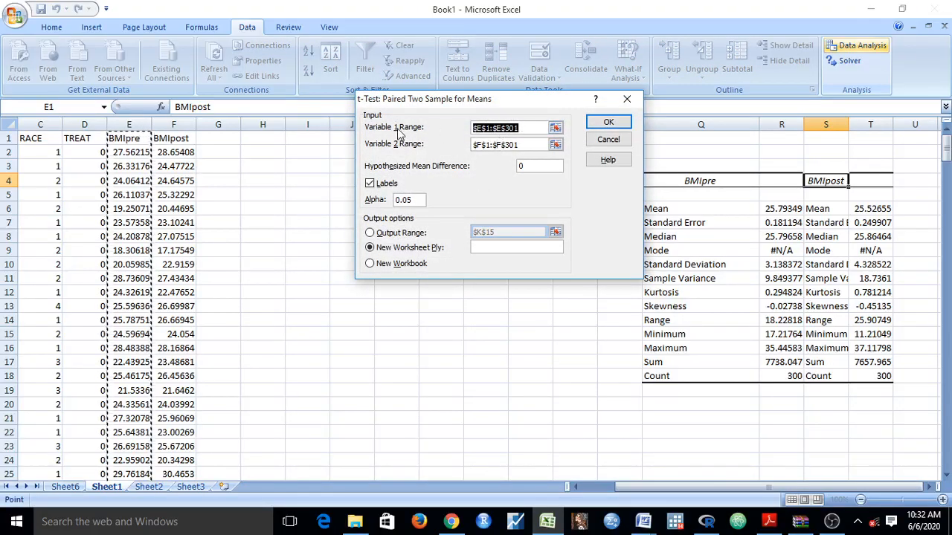
pyautogui.click(537, 128)
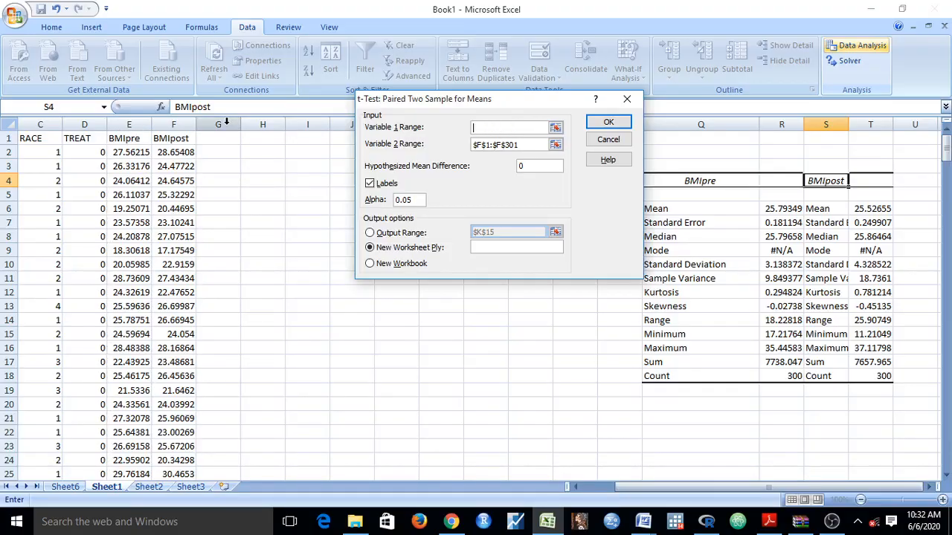
pyautogui.moveTo(137, 141); pyautogui.dragTo(131, 321)
# Set the paired t-test's Variable 2 Range to the BMIpost data, F1:F301.
pyautogui.click(523, 145)
pyautogui.moveTo(523, 146); pyautogui.dragTo(442, 148)
pyautogui.press('BackSpace')
pyautogui.moveTo(170, 137); pyautogui.dragTo(169, 445)
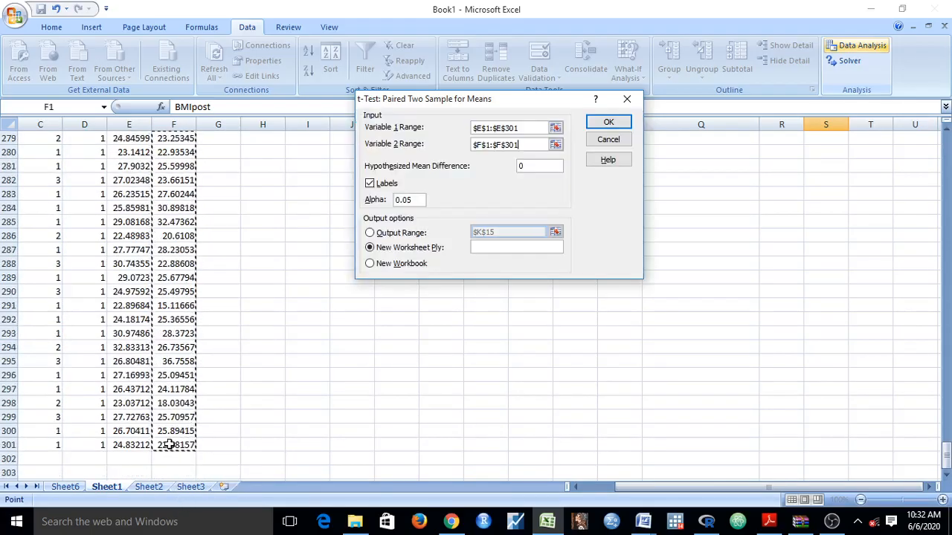
# Check the hypothesized mean difference against research question 1's hypotheses in the Word document, and return to the Excel workbook.
pyautogui.click(542, 168)
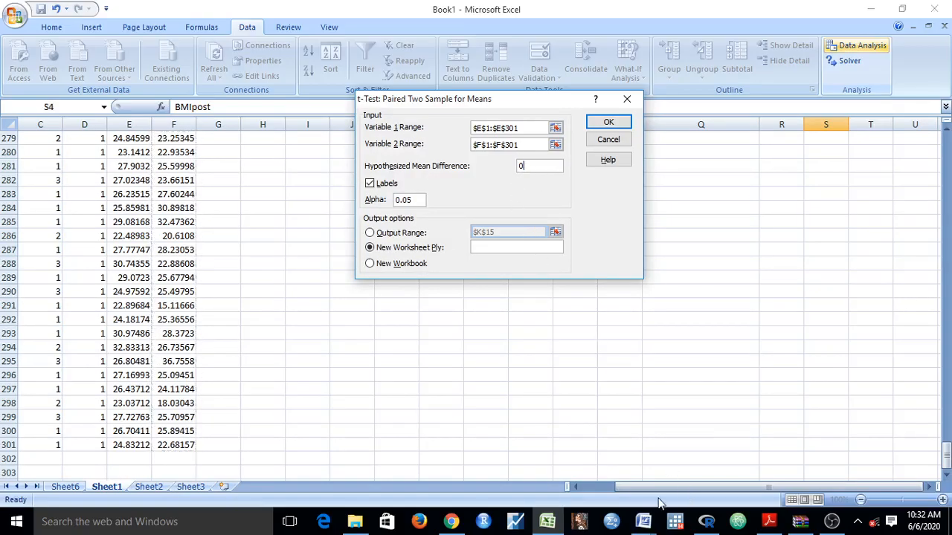
pyautogui.moveTo(645, 523)
pyautogui.click(845, 480)
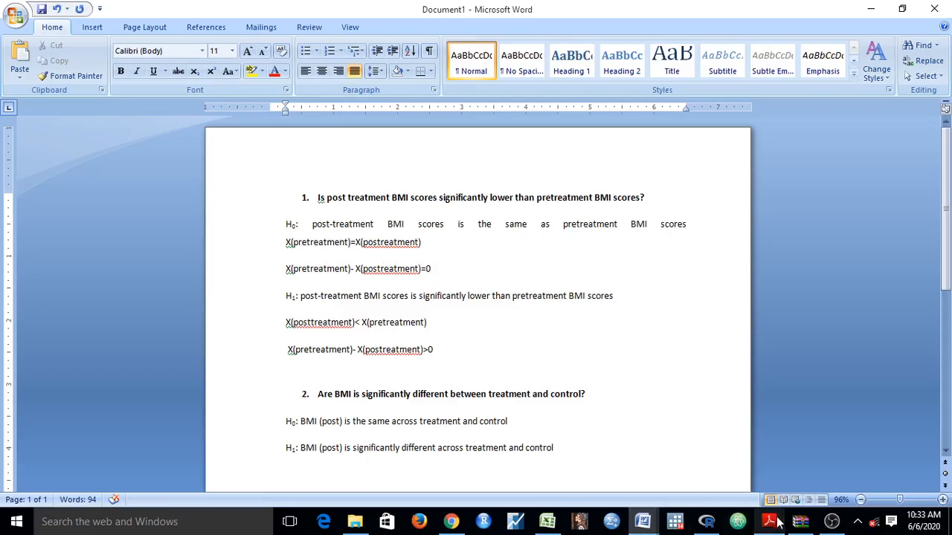
pyautogui.click(644, 524)
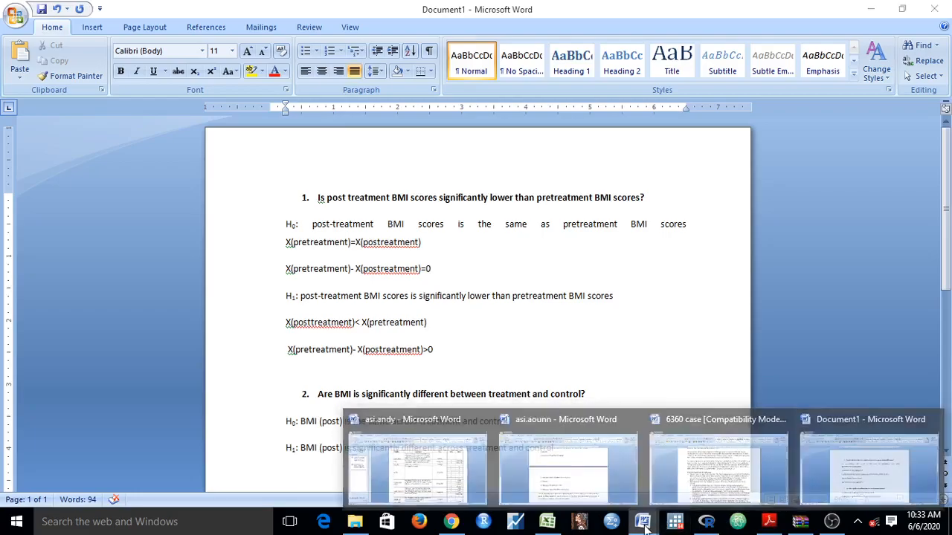
pyautogui.click(547, 525)
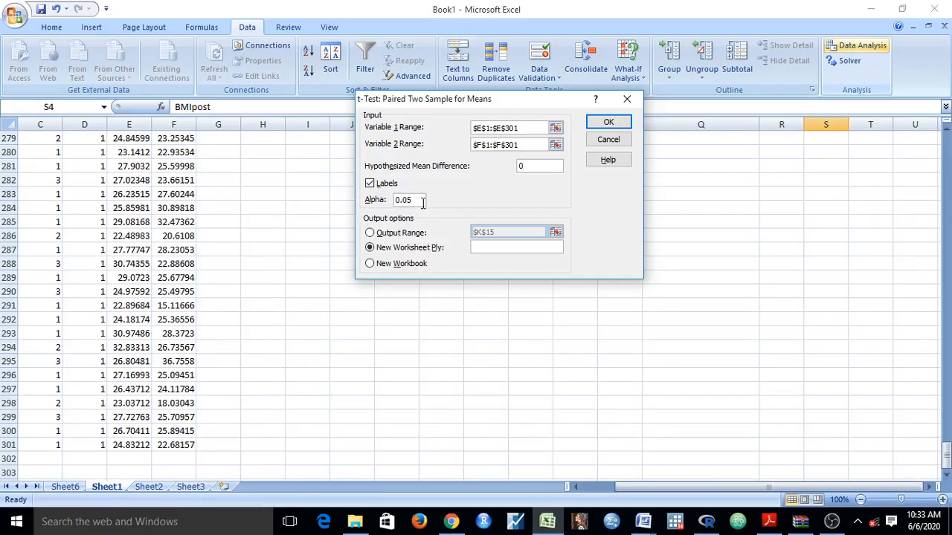
# Send the paired t-test output to a new worksheet and run the test.
pyautogui.click(372, 249)
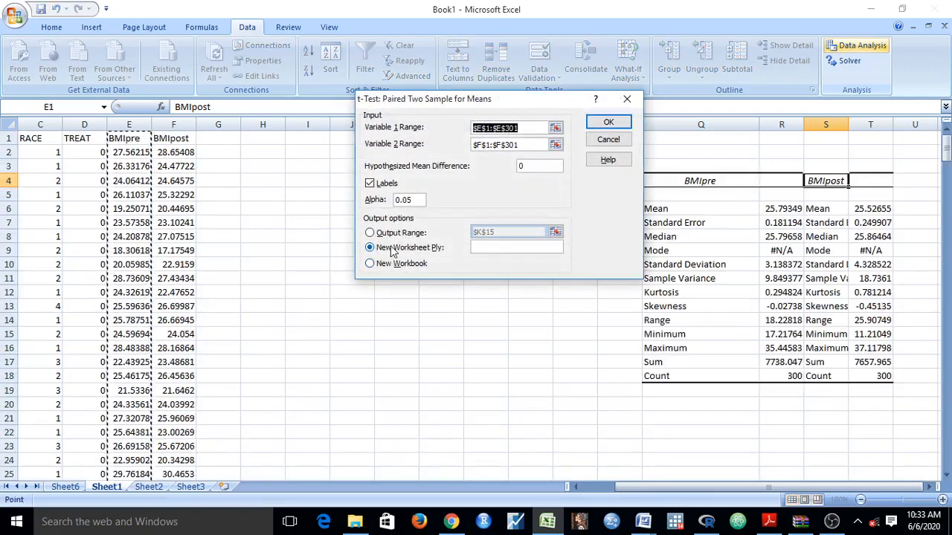
pyautogui.click(370, 234)
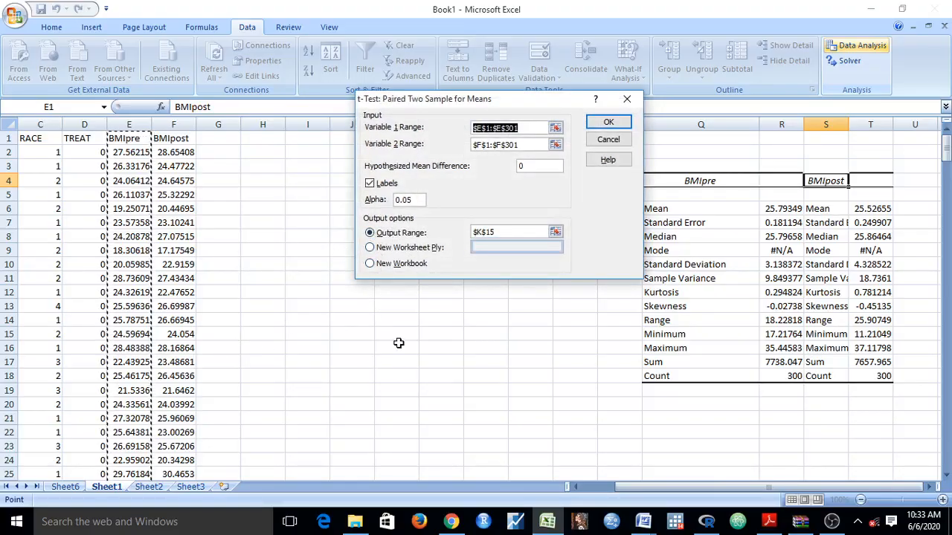
pyautogui.click(393, 249)
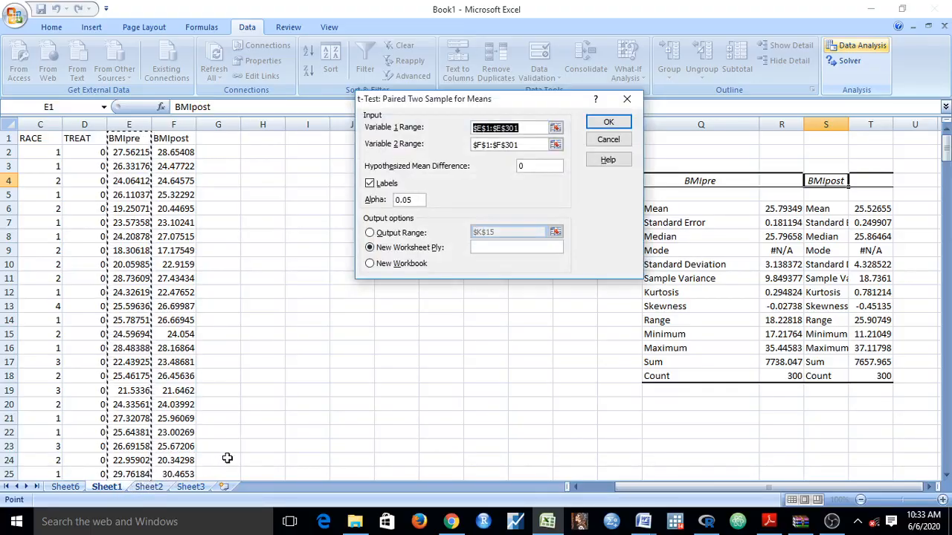
pyautogui.click(609, 122)
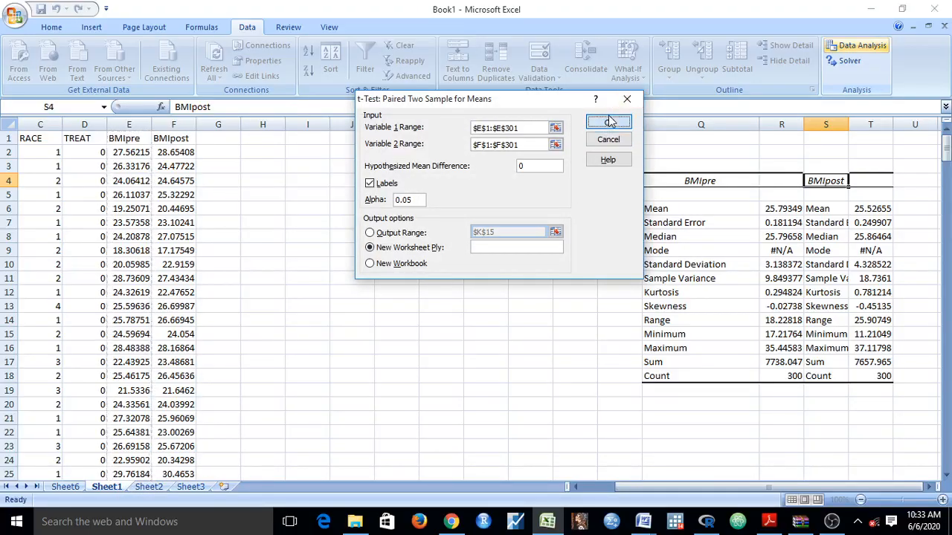
# Examine the hypothesized mean difference in the paired t-test output and return to the descriptive statistics on Sheet1.
pyautogui.click(102, 236)
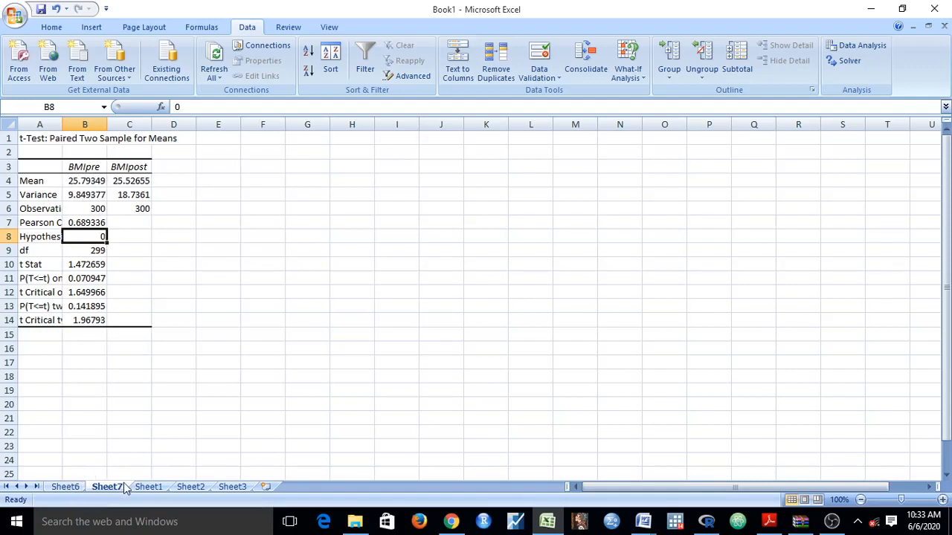
pyautogui.click(148, 487)
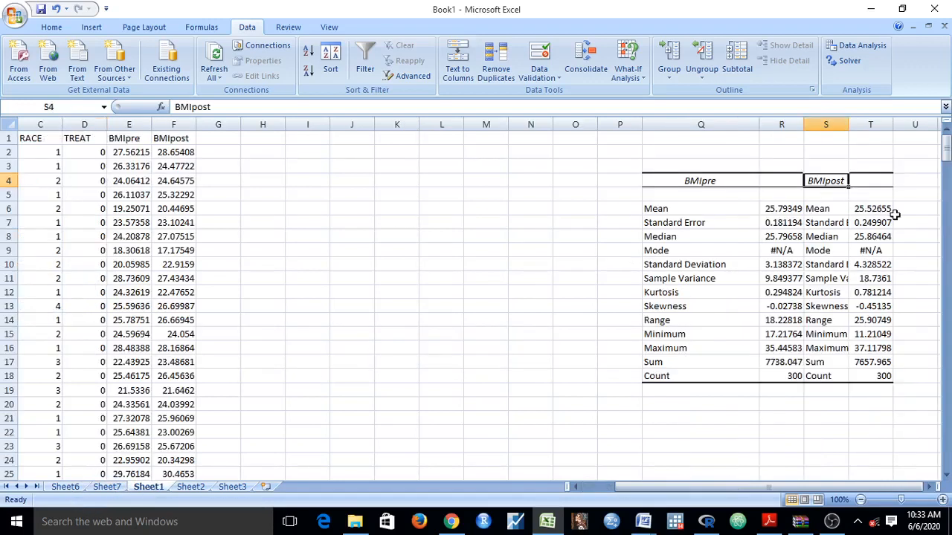
# Review the observations and Pearson correlation in Sheet7's paired t-test output, and widen column A to fit its row labels.
pyautogui.click(108, 487)
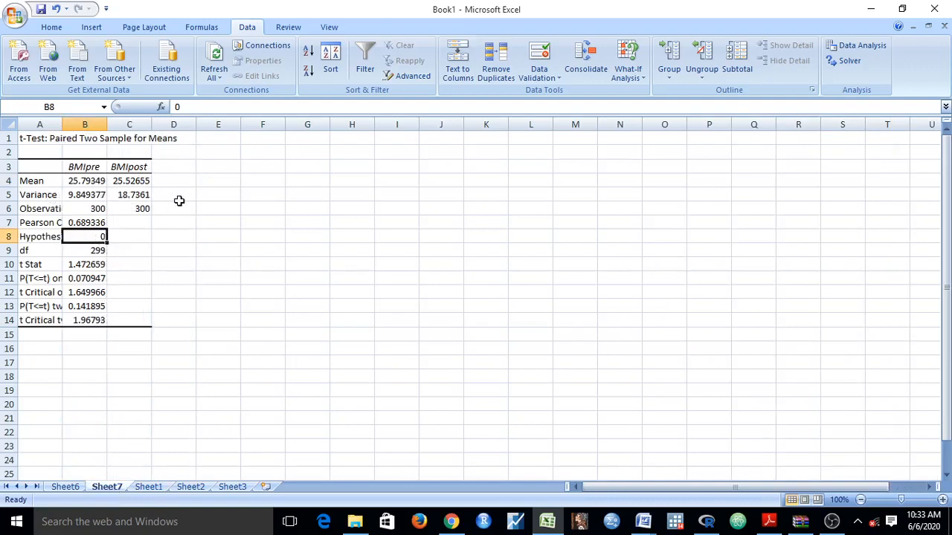
pyautogui.click(71, 210)
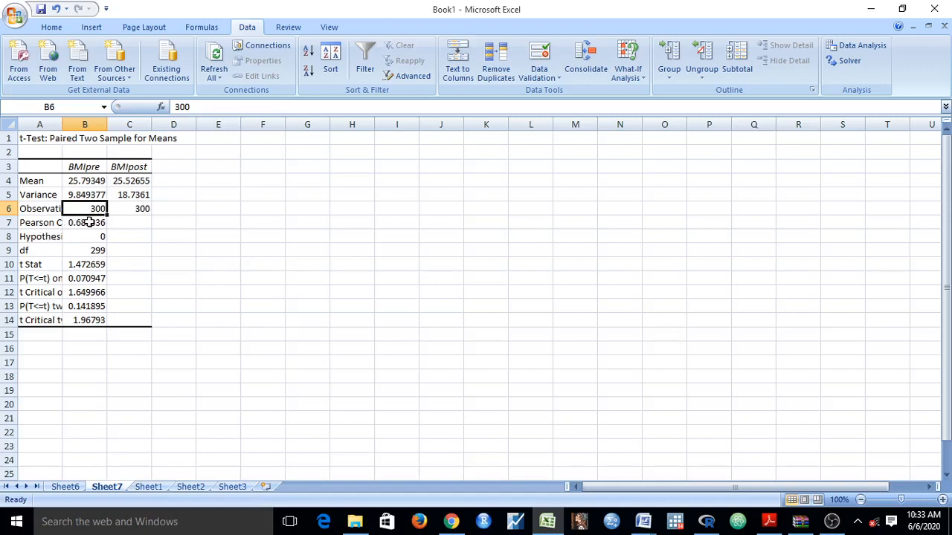
pyautogui.click(89, 223)
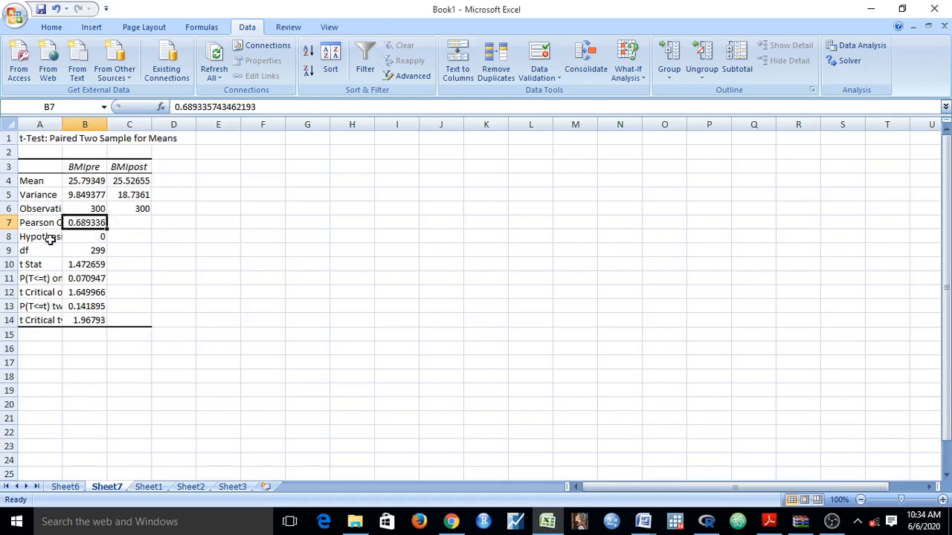
pyautogui.click(77, 236)
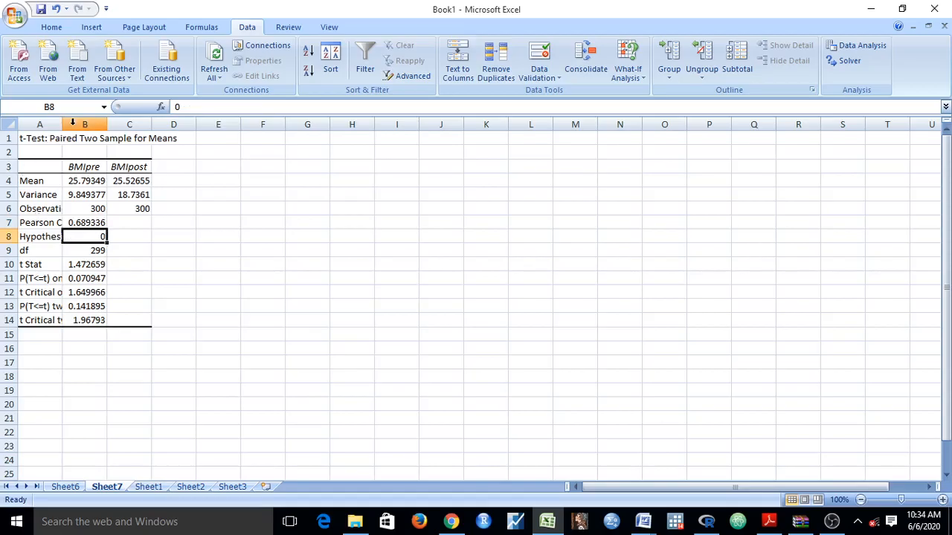
pyautogui.moveTo(63, 124); pyautogui.dragTo(178, 124)
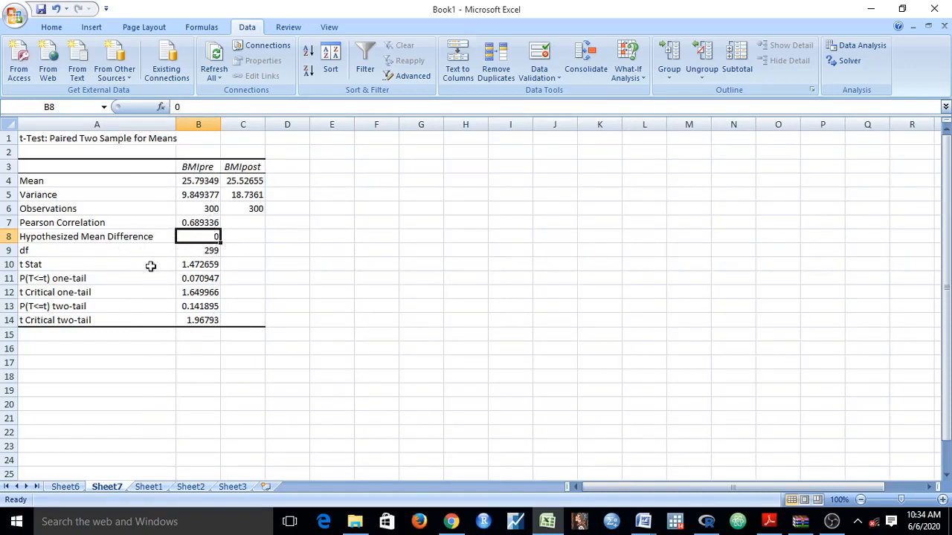
# Examine the t Stat and the one-tail and two-tail p-values and critical values in the paired t-test output.
pyautogui.click(195, 266)
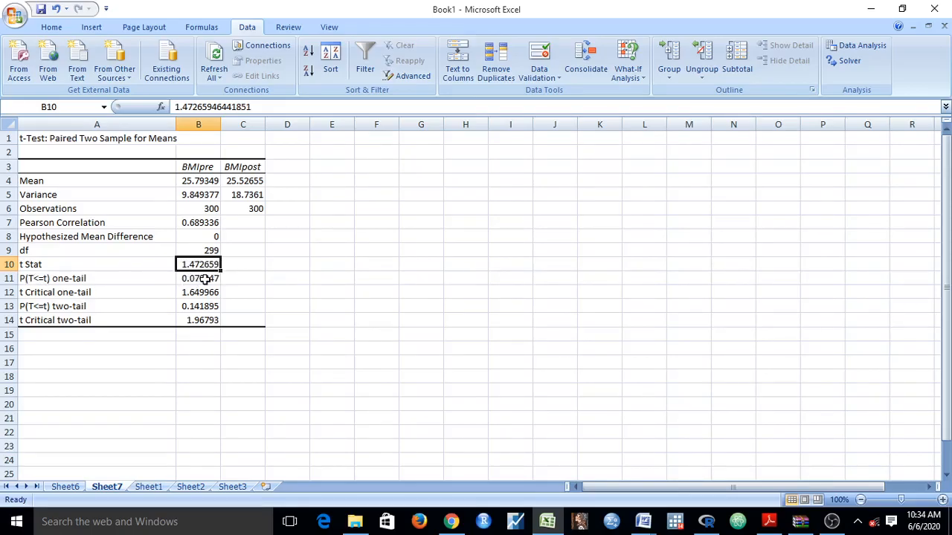
pyautogui.click(65, 275)
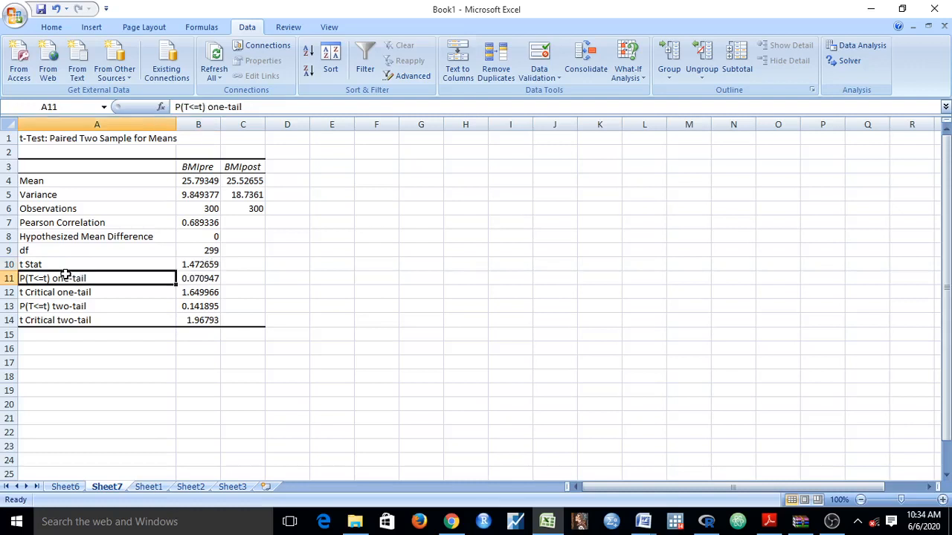
pyautogui.click(216, 280)
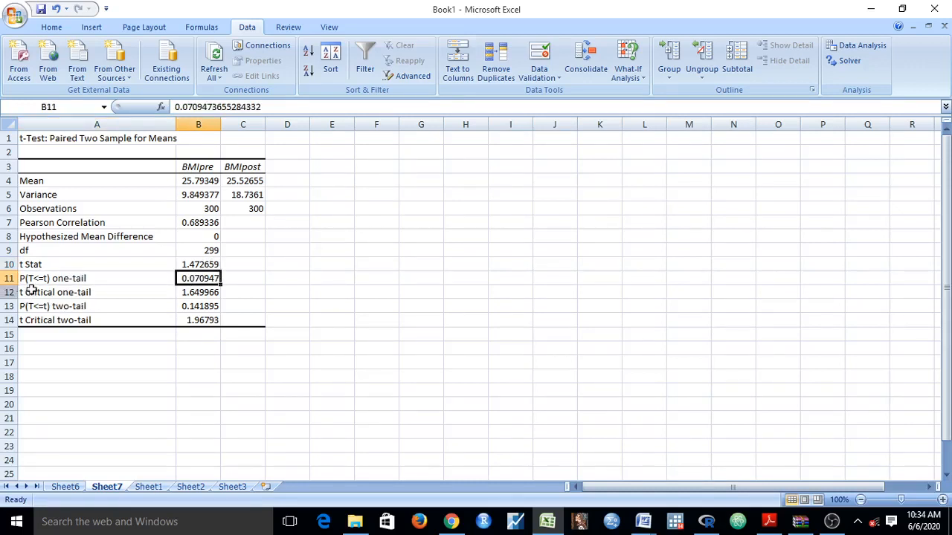
pyautogui.click(201, 293)
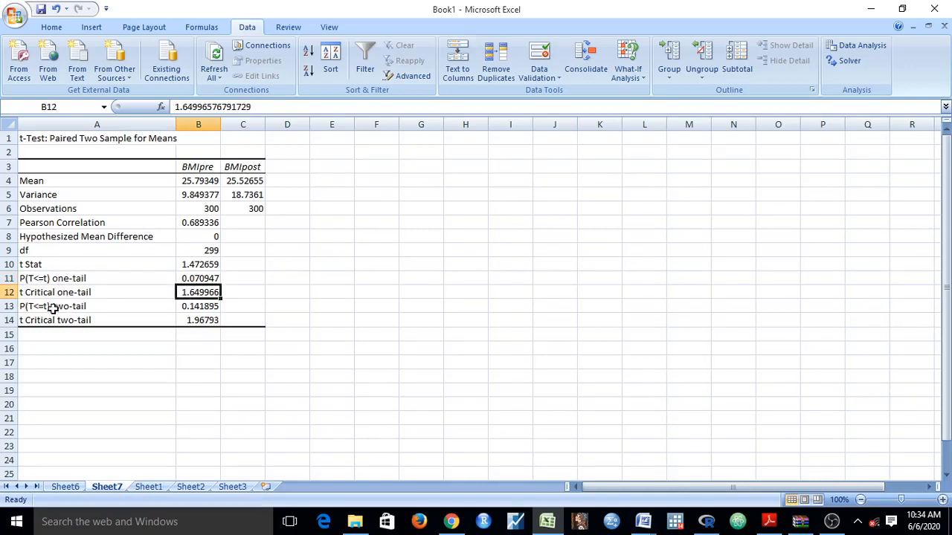
pyautogui.click(200, 307)
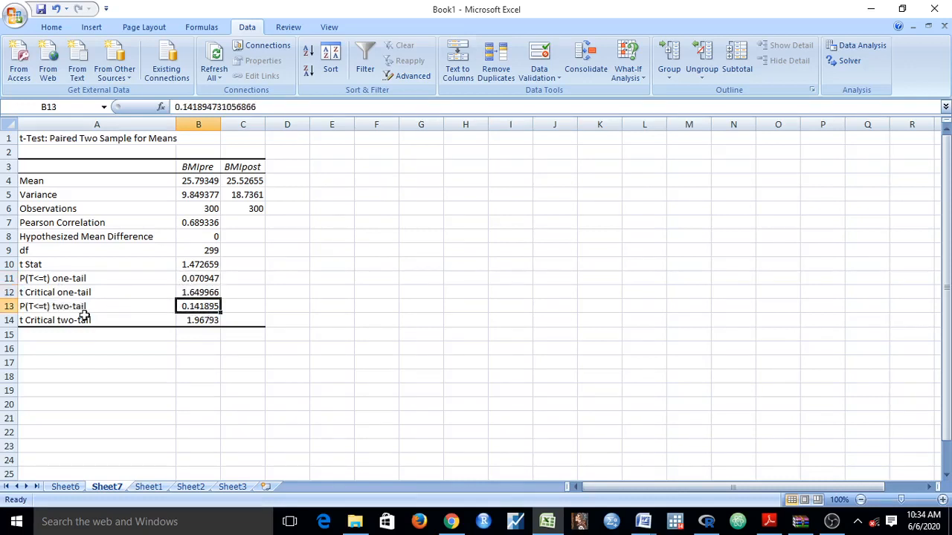
pyautogui.click(199, 322)
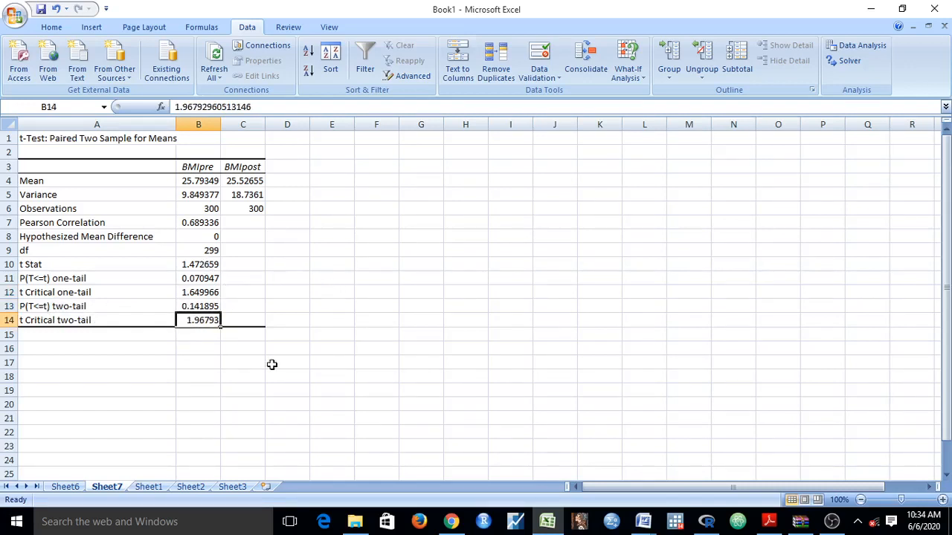
# Check research question 1's alternative hypothesis in the Word document, and return to the Excel workbook to examine the one-tail p-value.
pyautogui.click(534, 514)
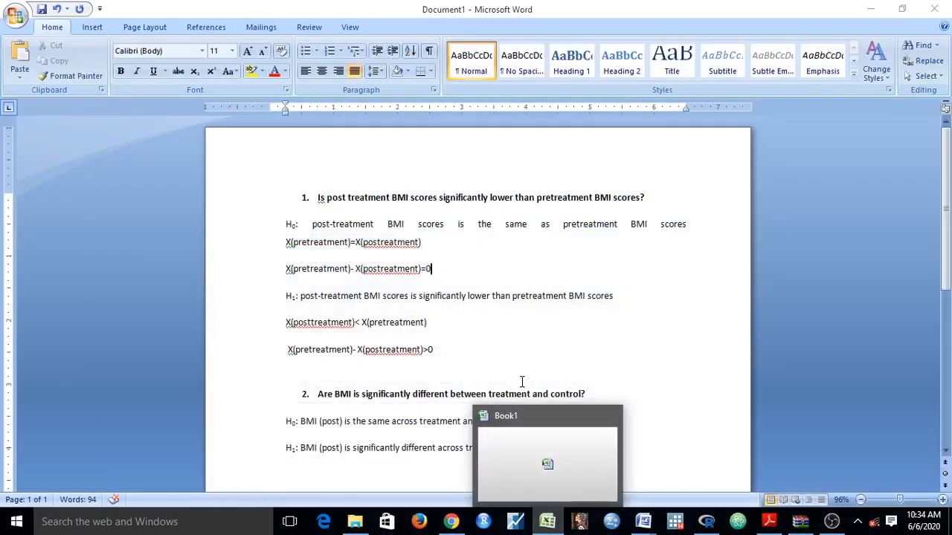
pyautogui.click(496, 354)
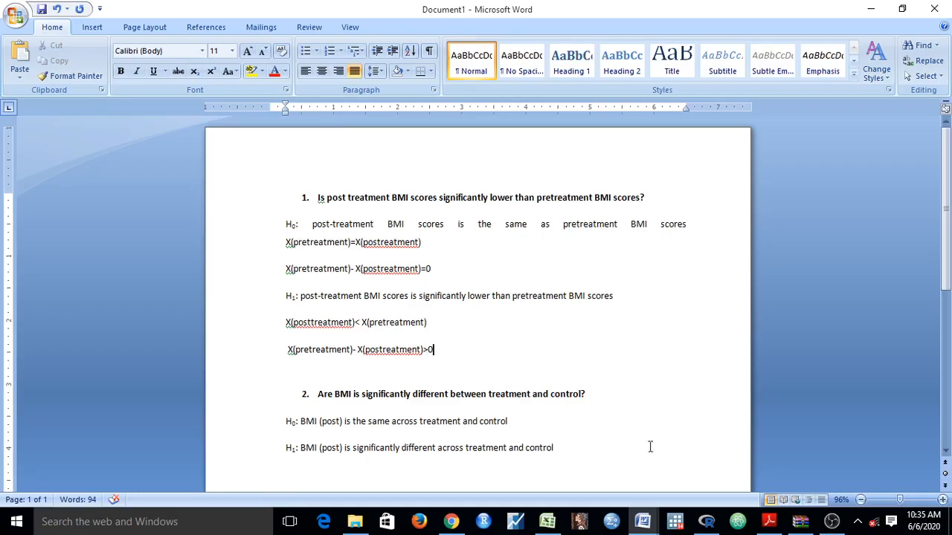
pyautogui.click(547, 521)
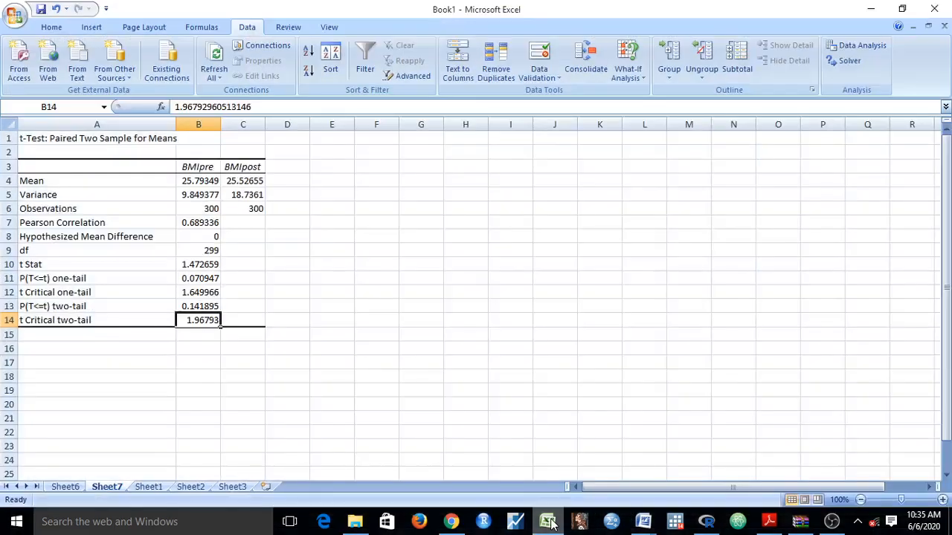
pyautogui.click(212, 278)
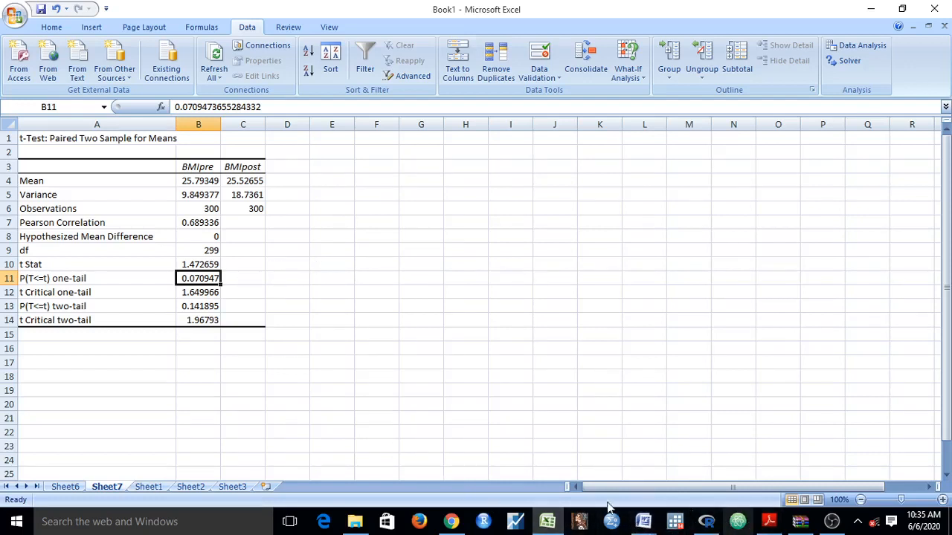
# Compare the hypotheses in the Word document with the one-tail p-value in Excel, and return to the Word document.
pyautogui.click(545, 524)
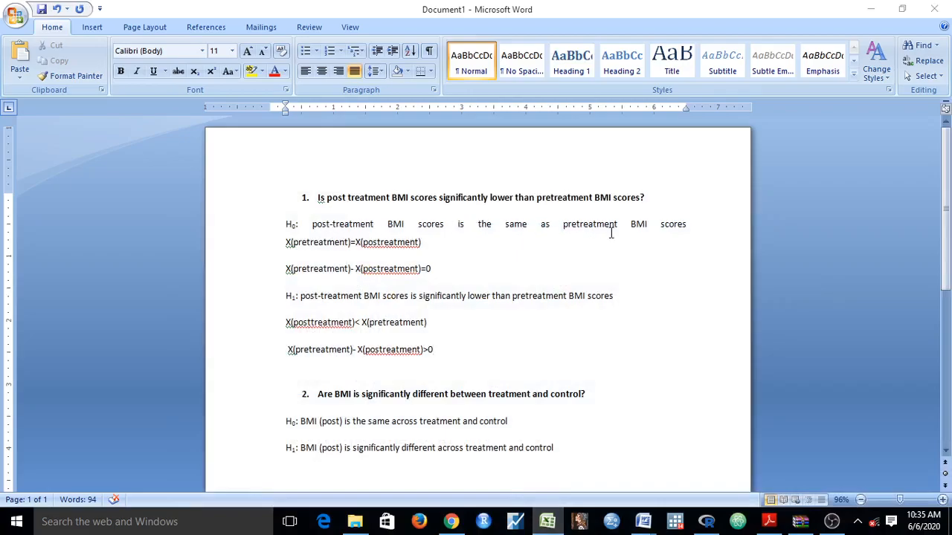
pyautogui.click(548, 521)
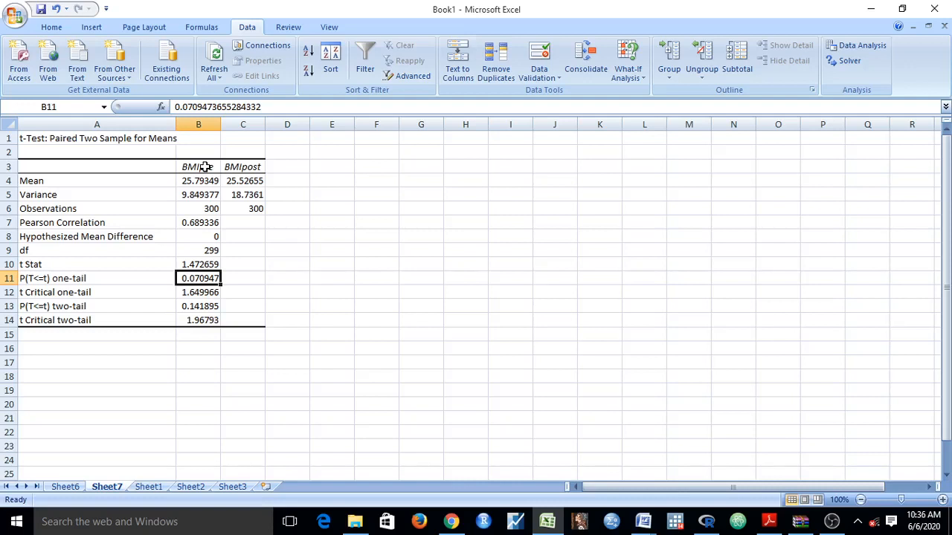
pyautogui.click(576, 522)
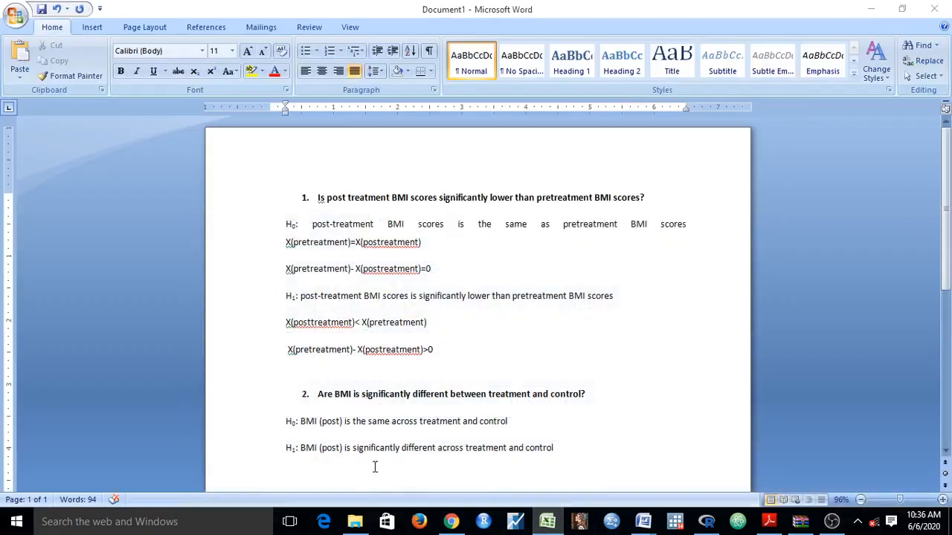